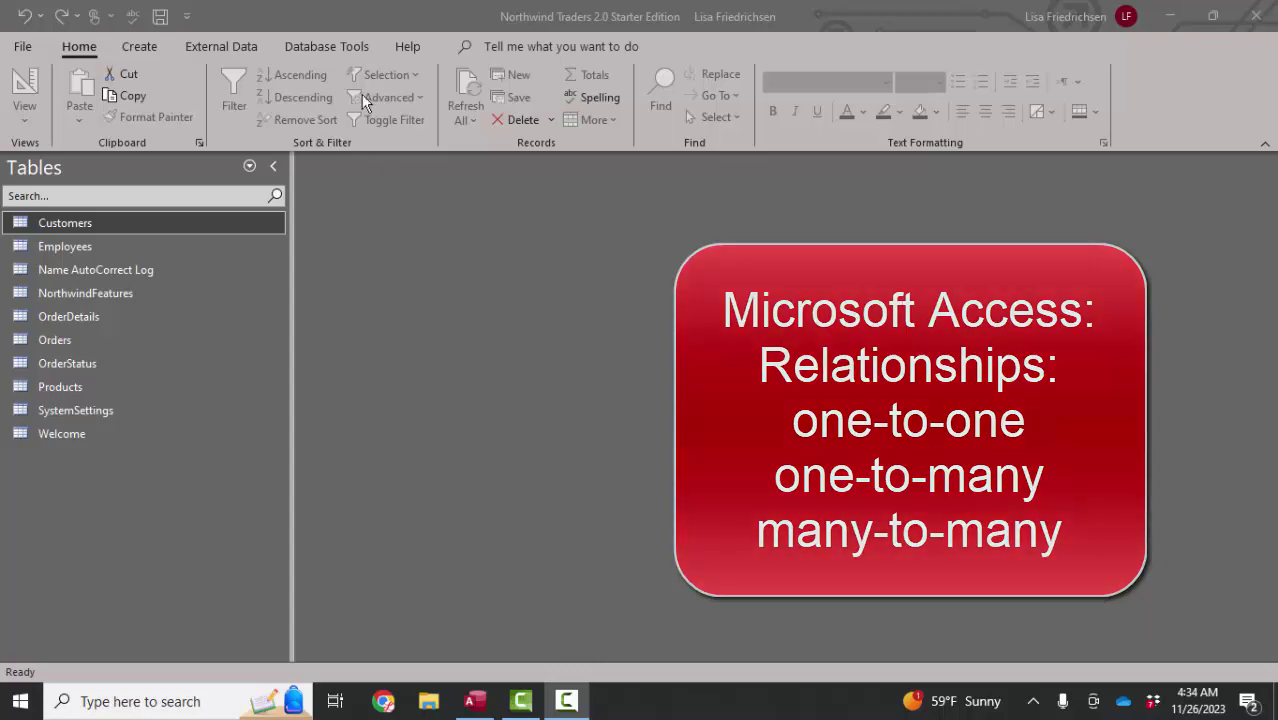
Open the database's Relationships window and add the EmergencyContact table to the diagram beside Employees.
click(365, 50)
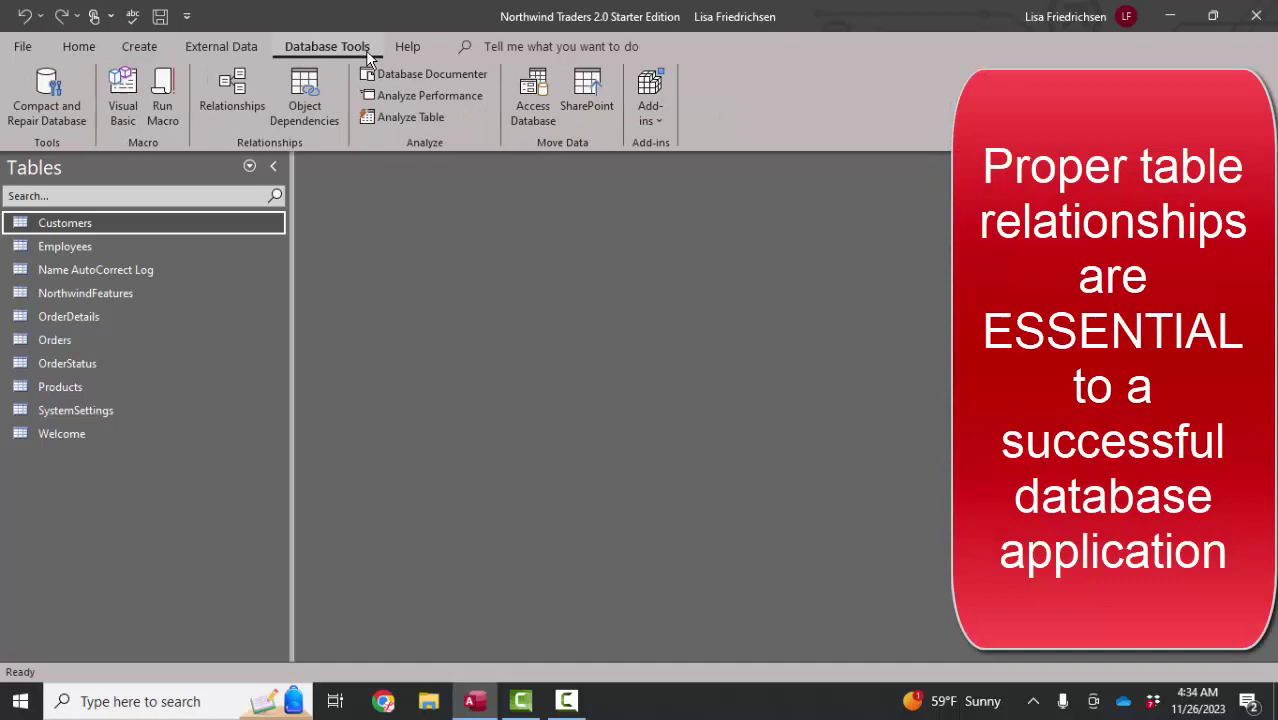
click(232, 105)
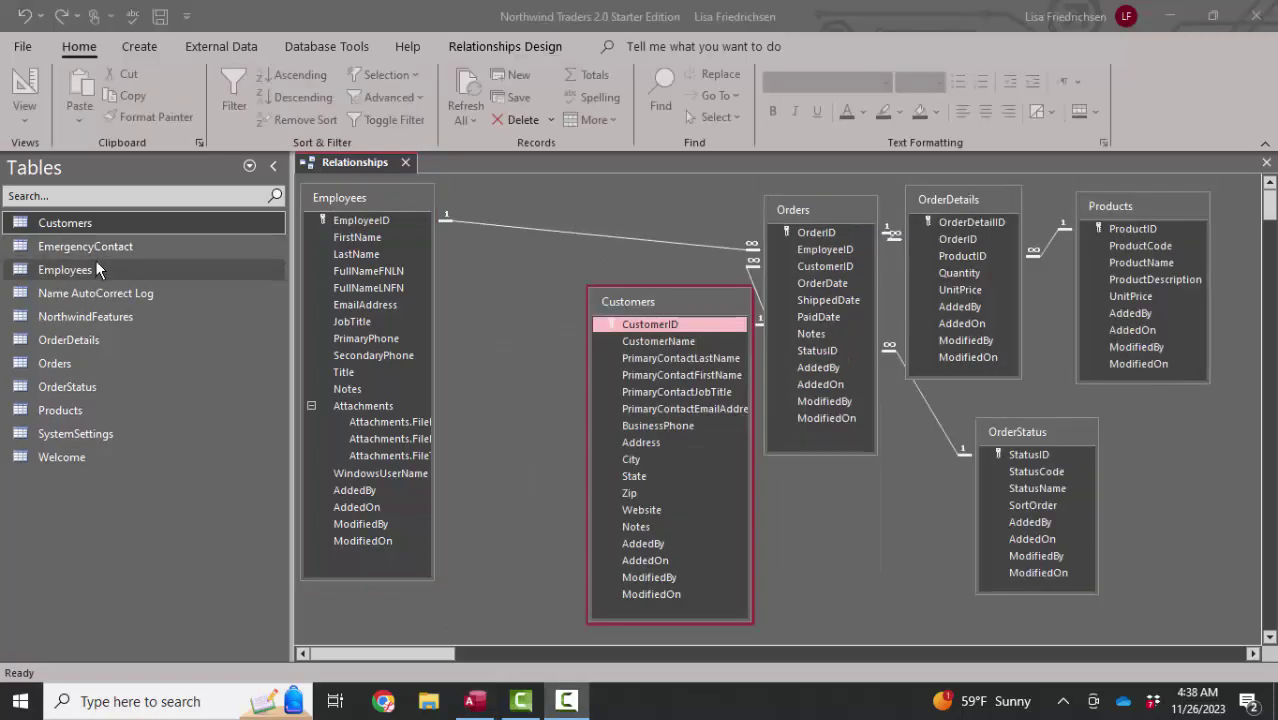
drag(95, 247, 488, 229)
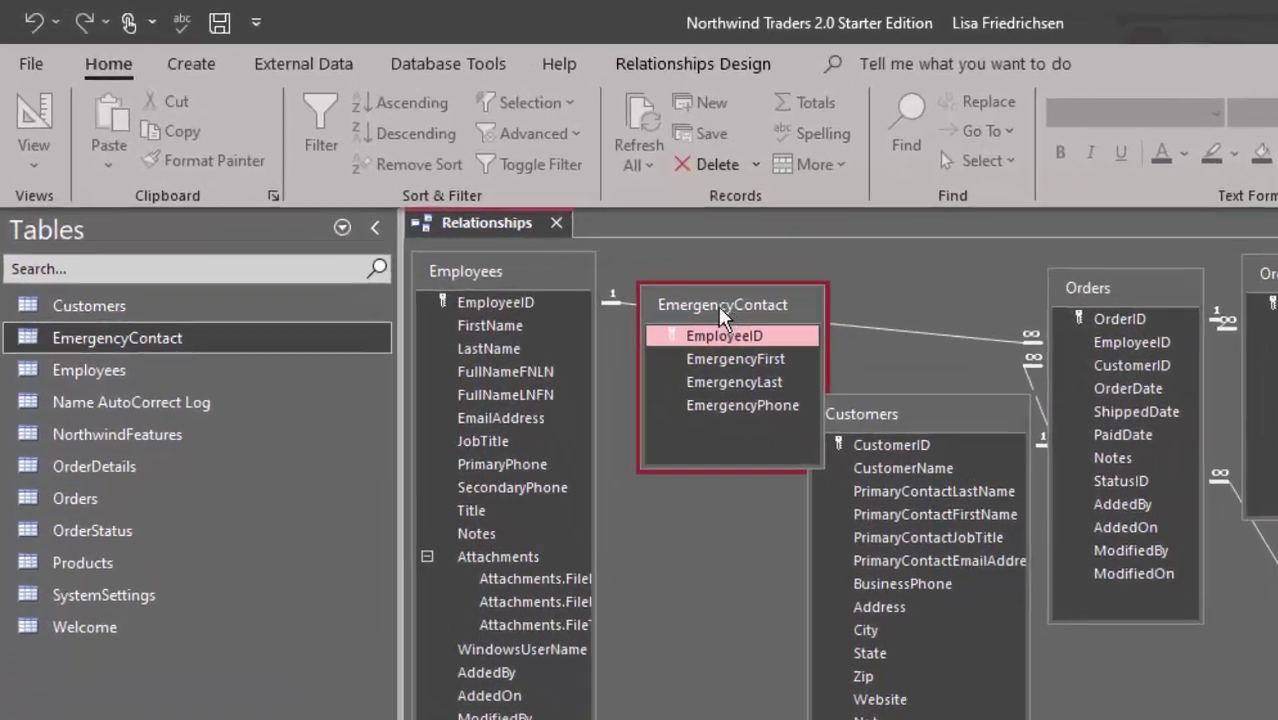
Create a one-to-one relationship from EmployeeID in Employees to EmployeeID in EmergencyContact, enforcing referential integrity.
click(362, 262)
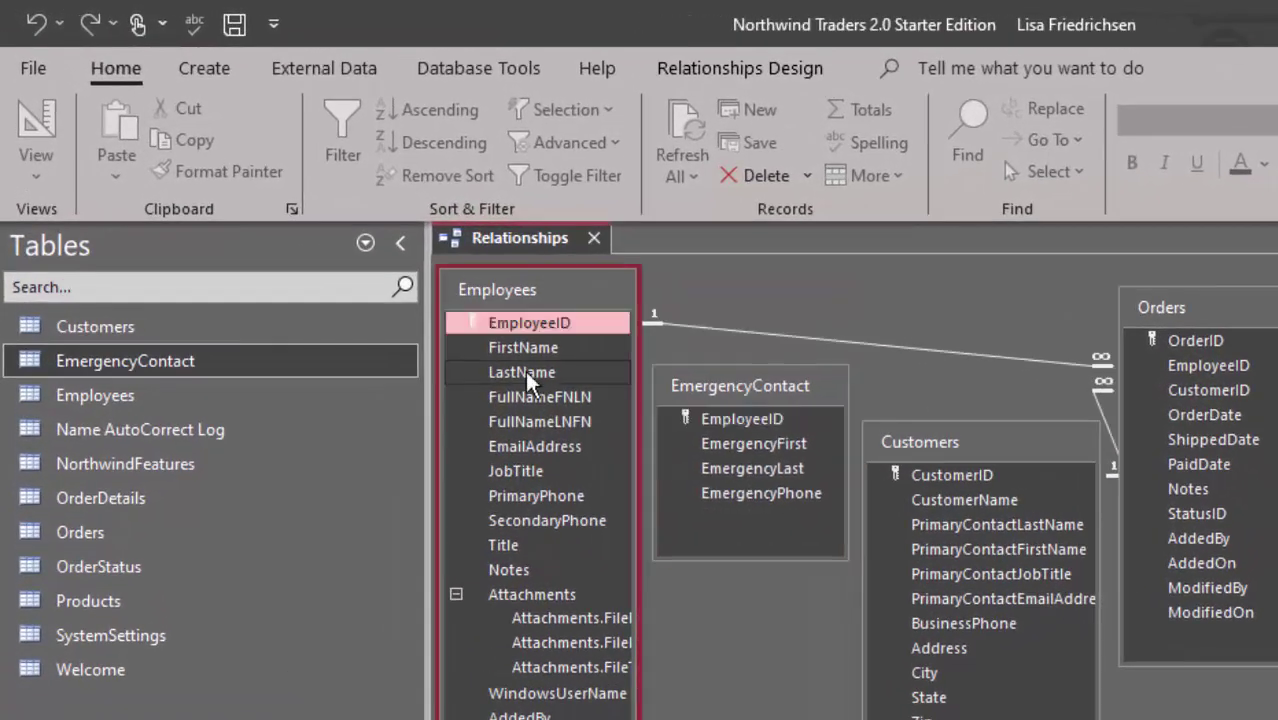
click(522, 330)
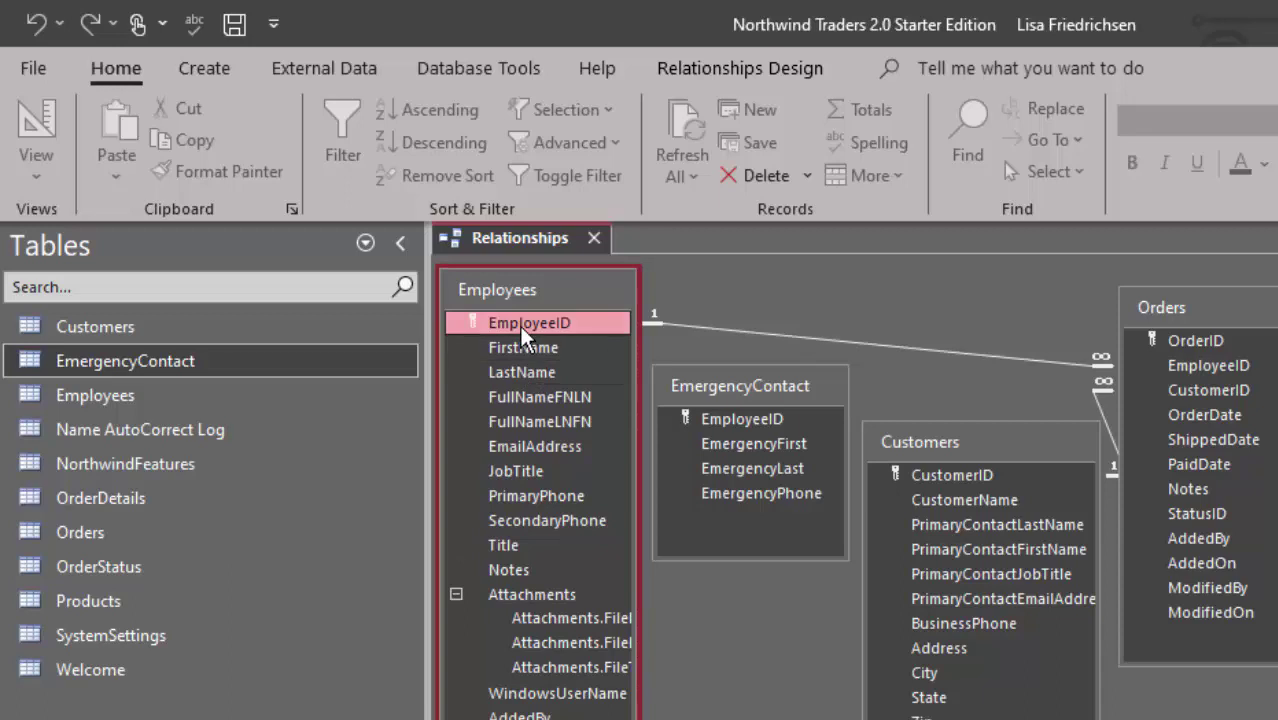
drag(522, 332, 682, 417)
drag(527, 335, 727, 425)
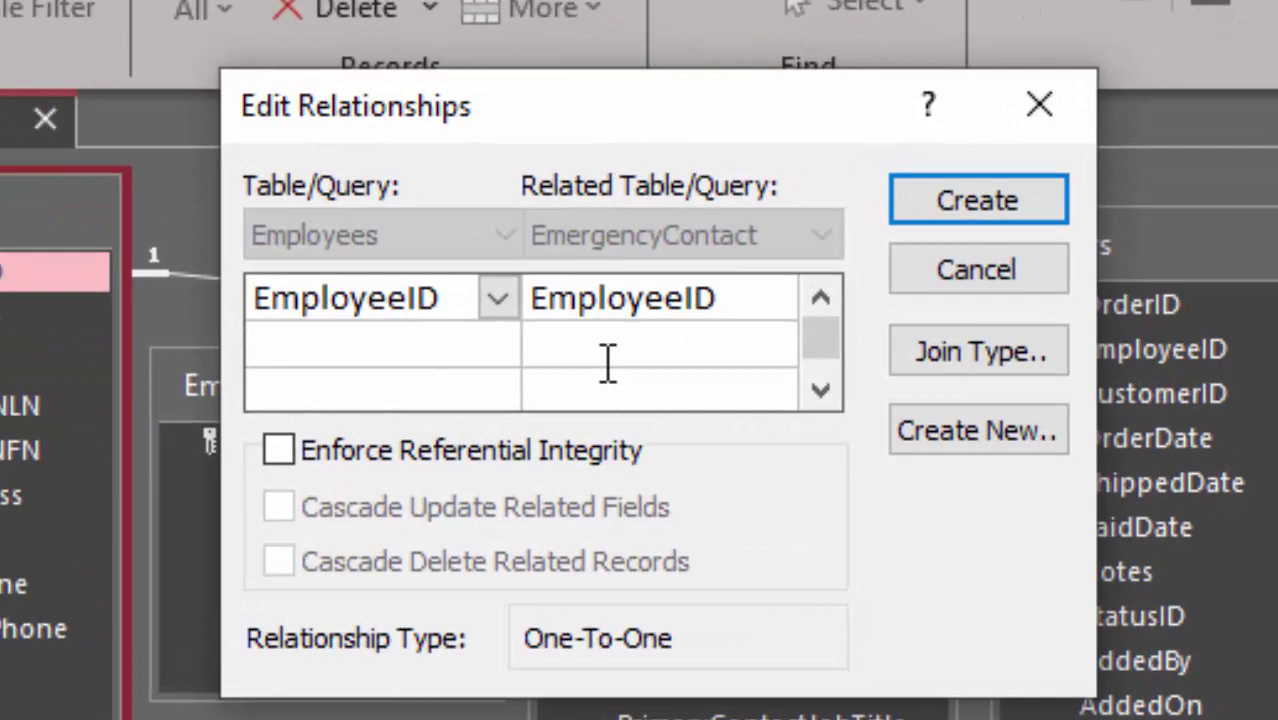
click(292, 452)
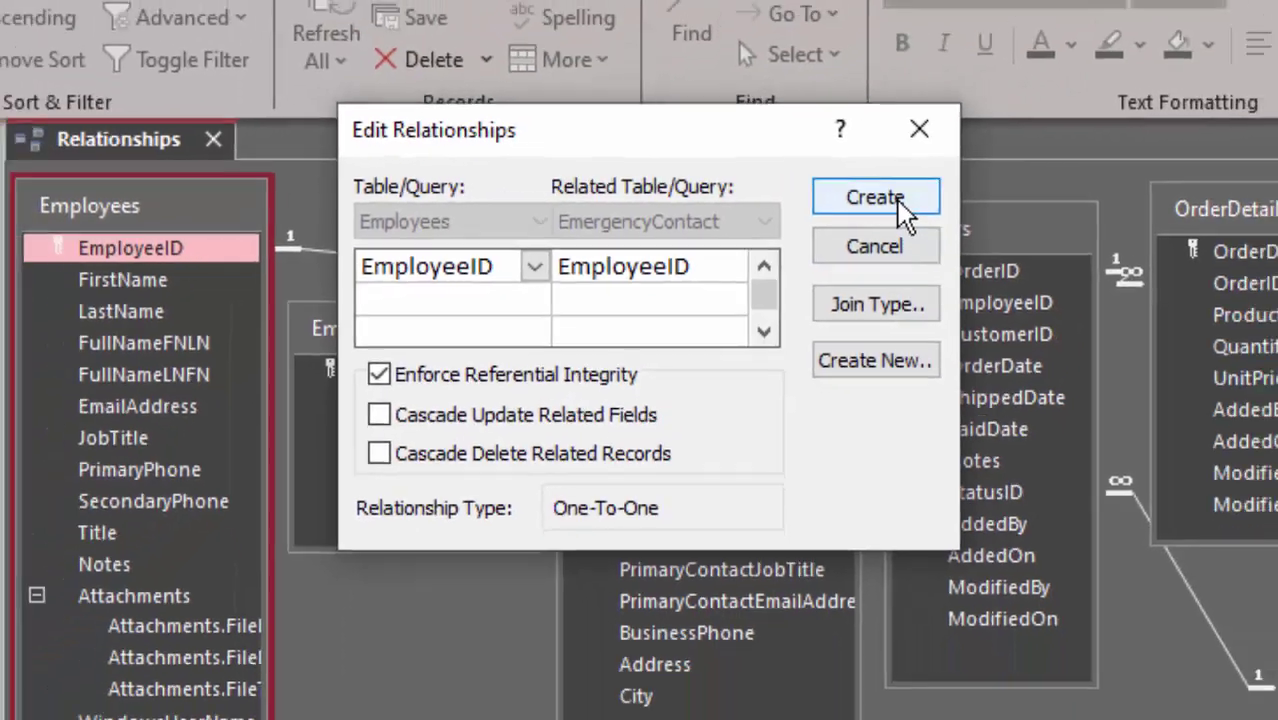
click(960, 203)
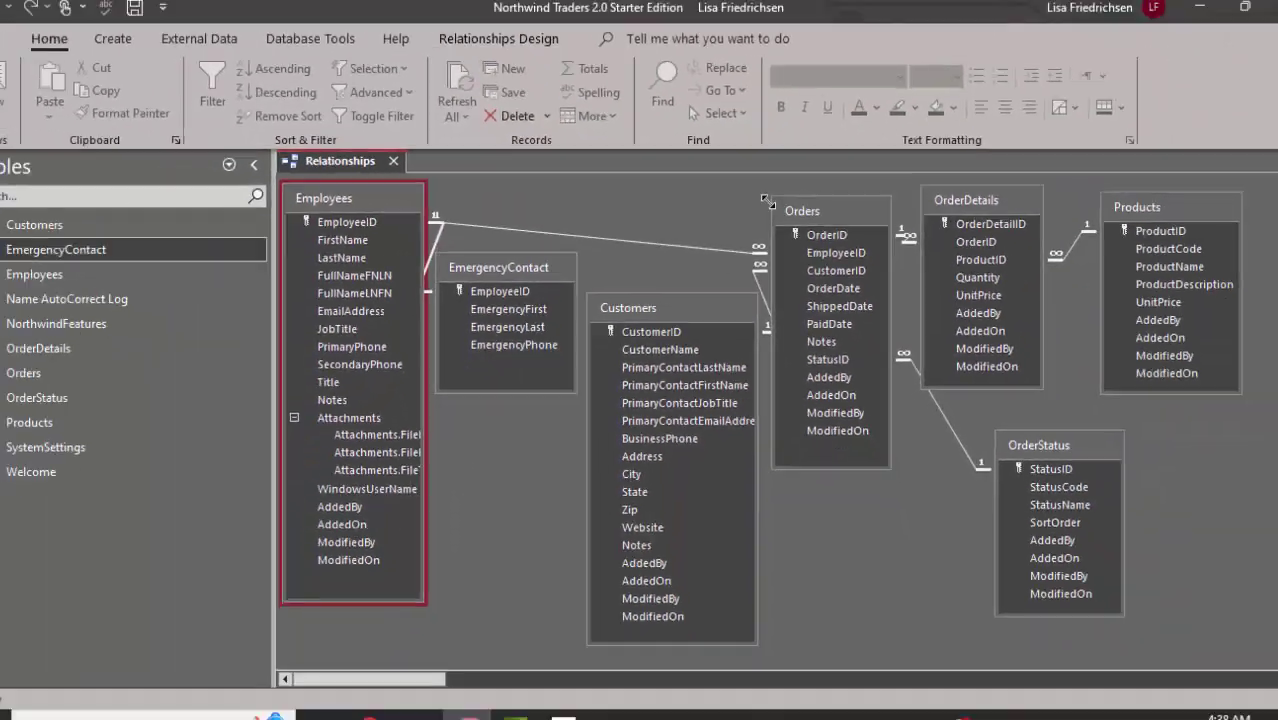
Narrow the EmergencyContact and Customers field lists and shift OrderDetails slightly away from Orders to expose the relationship lines.
drag(449, 305, 460, 305)
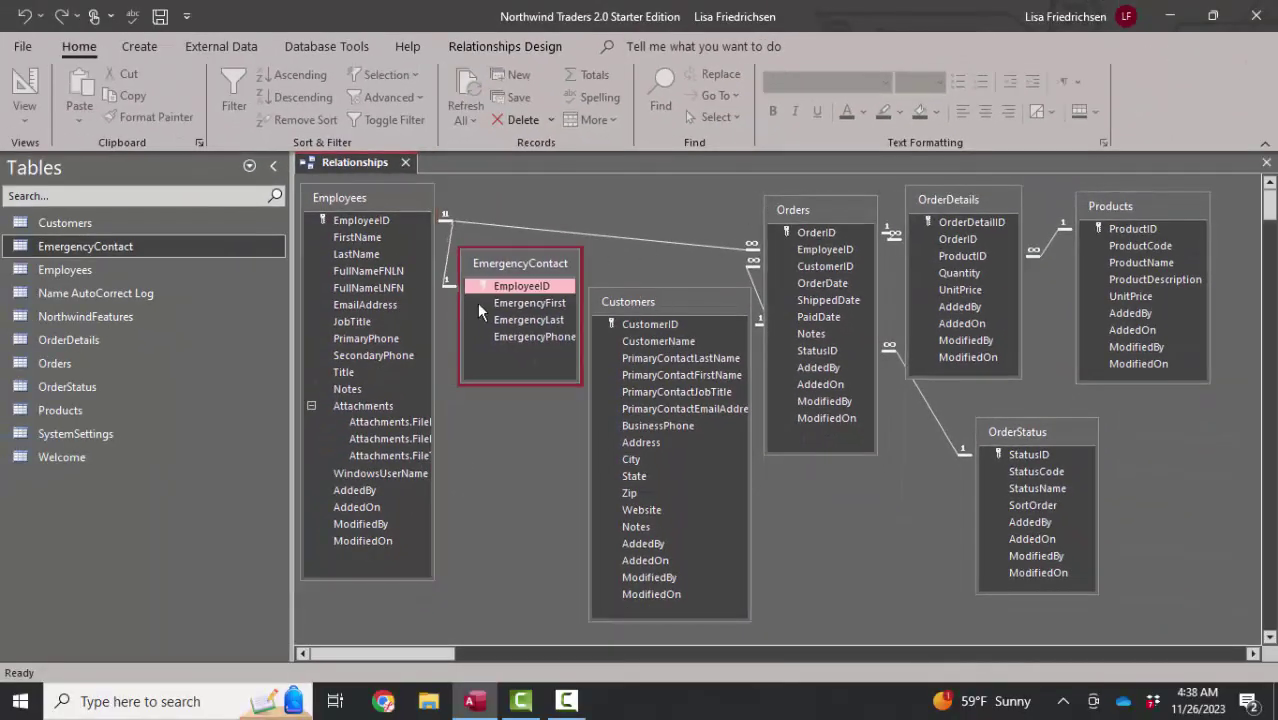
click(740, 355)
drag(742, 355, 730, 355)
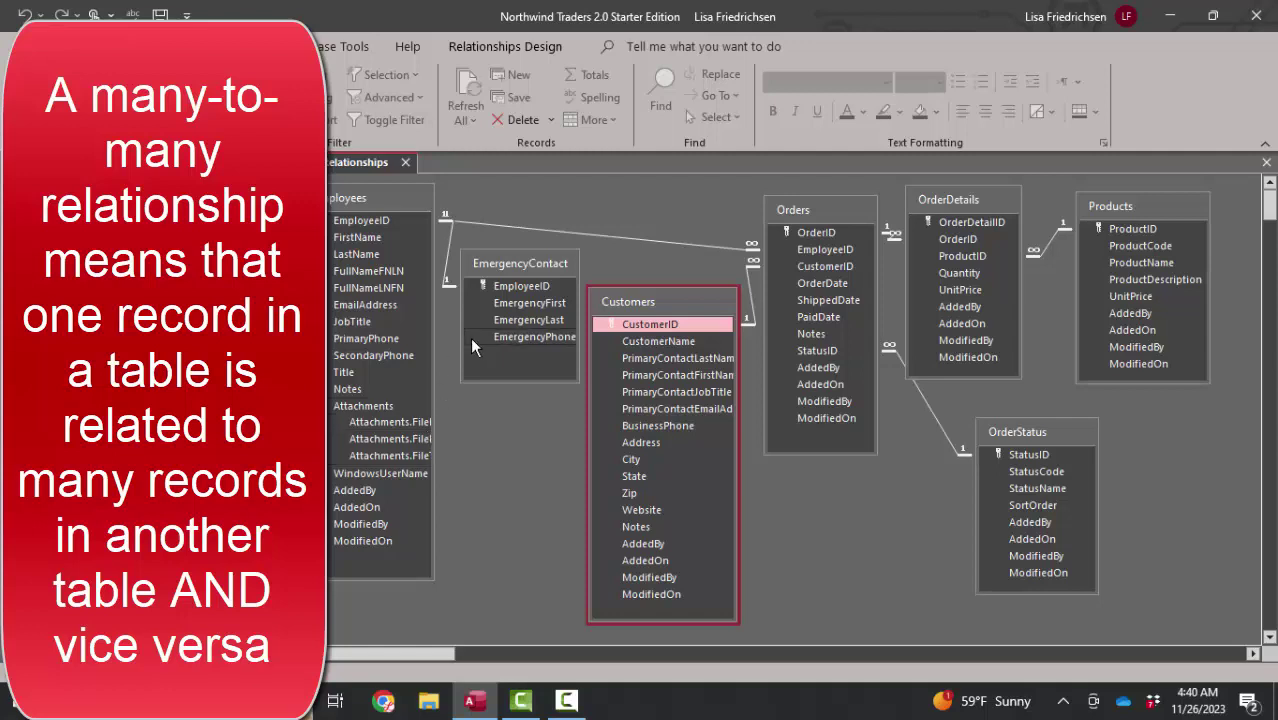
drag(948, 199, 962, 203)
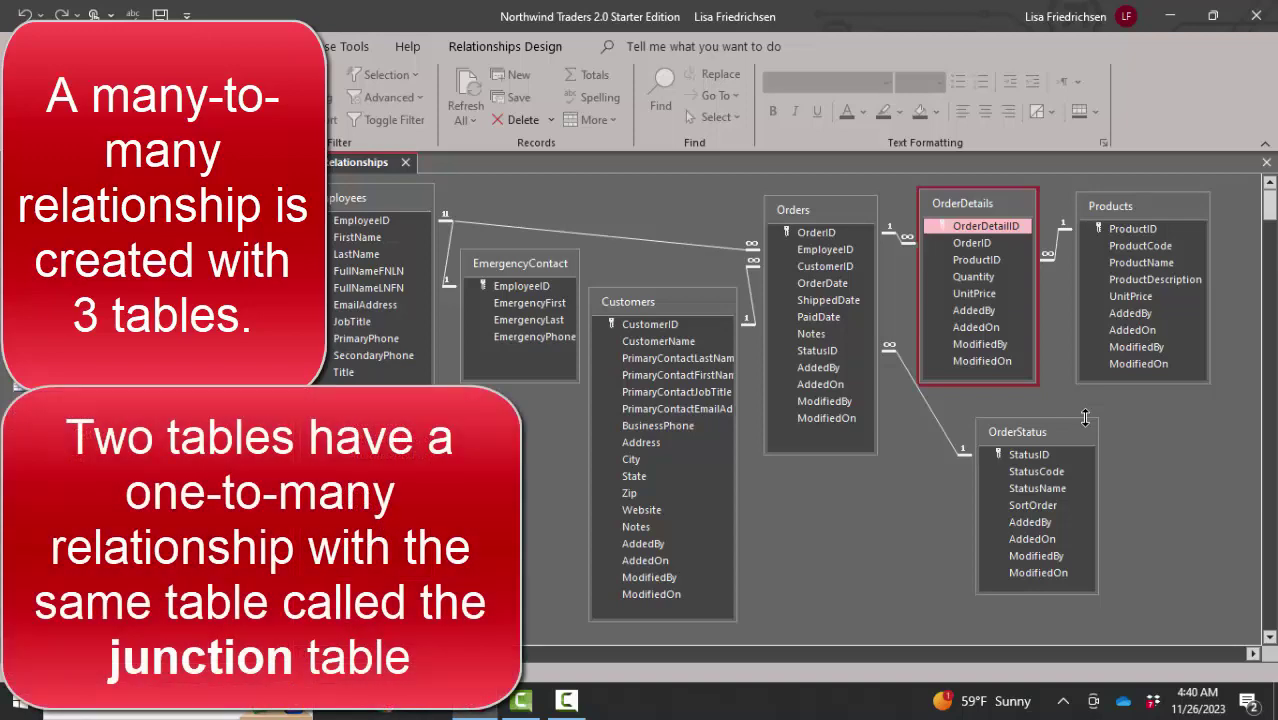
Examine how OrderDetails links Orders and Products through its OrderID and ProductID fields as a junction table.
click(811, 208)
click(982, 244)
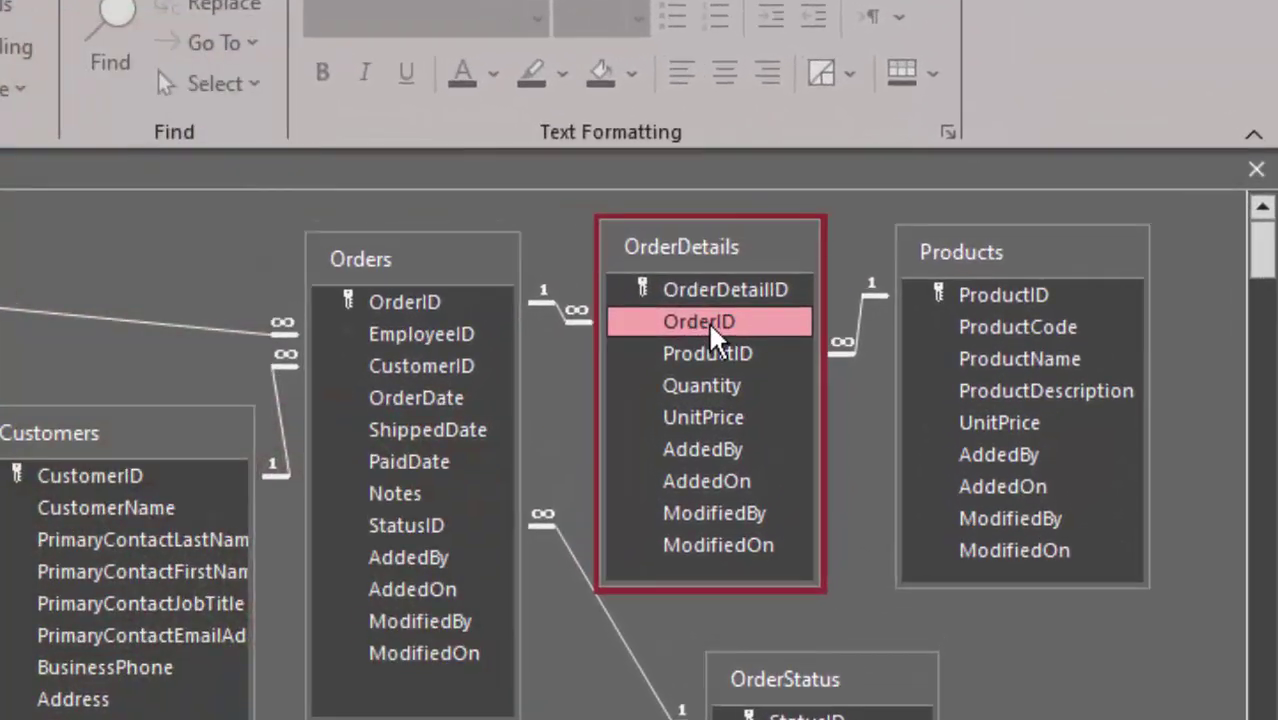
click(978, 259)
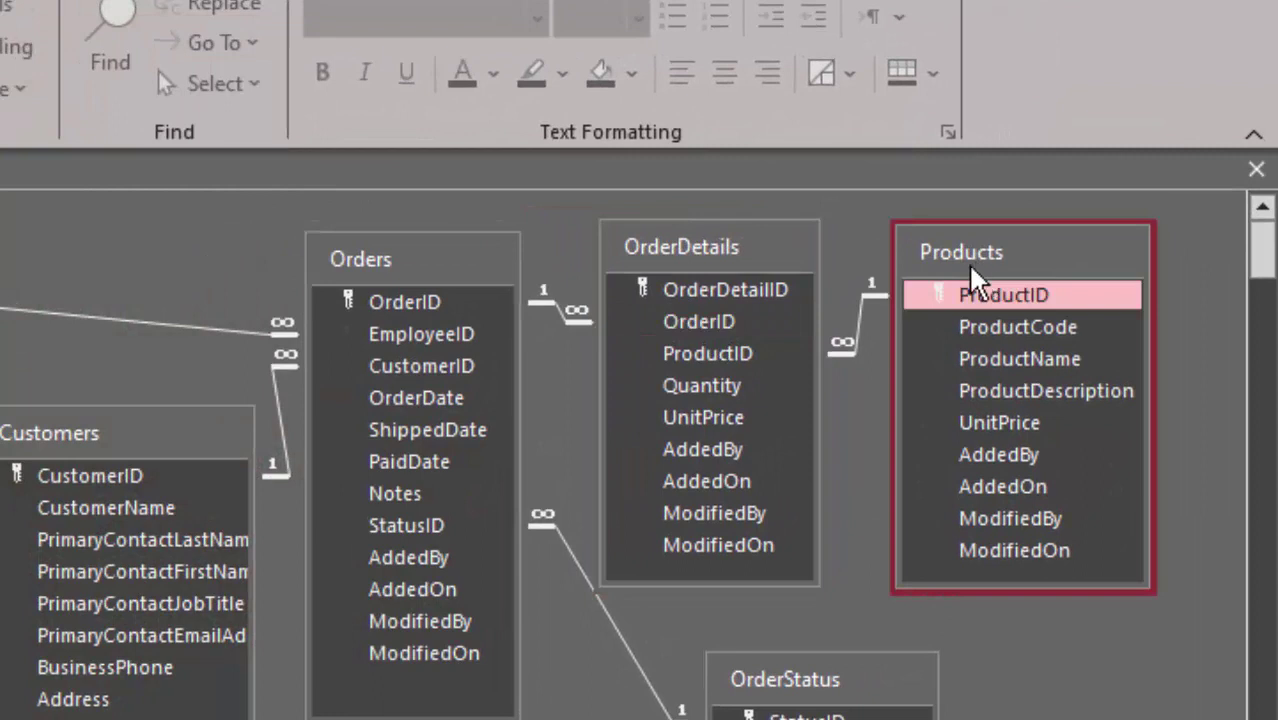
click(722, 352)
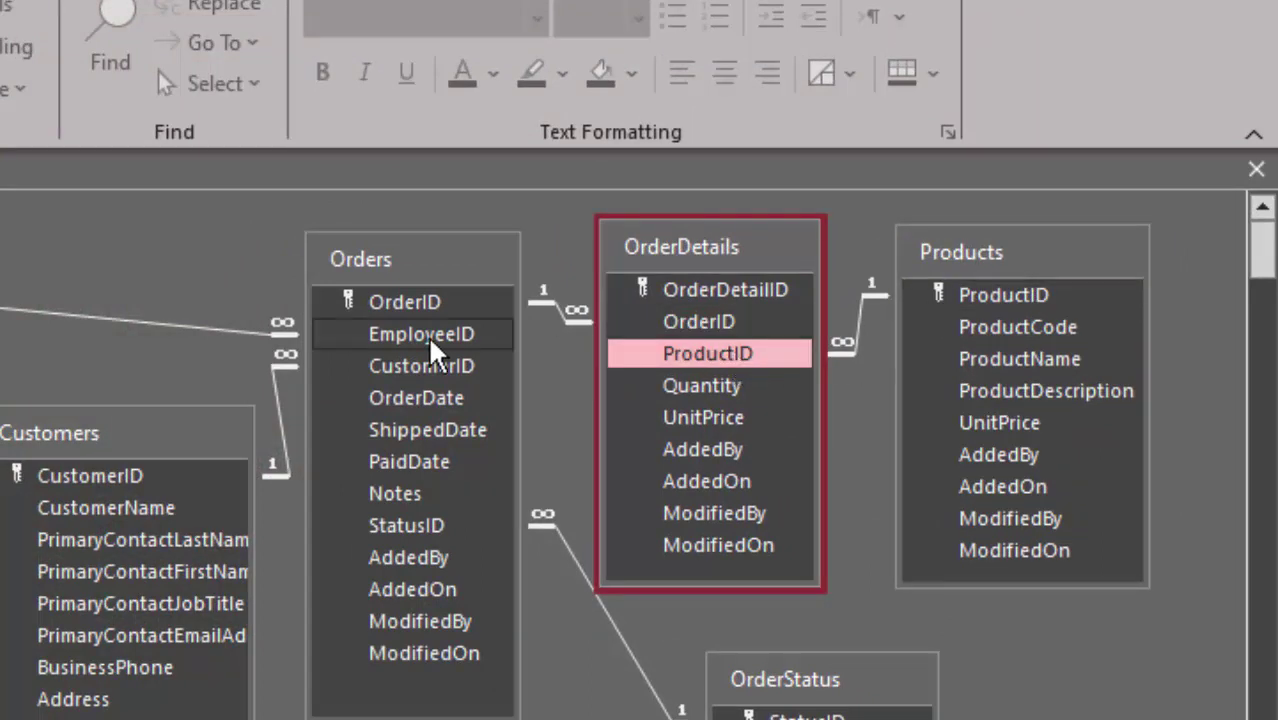
click(450, 278)
click(1048, 268)
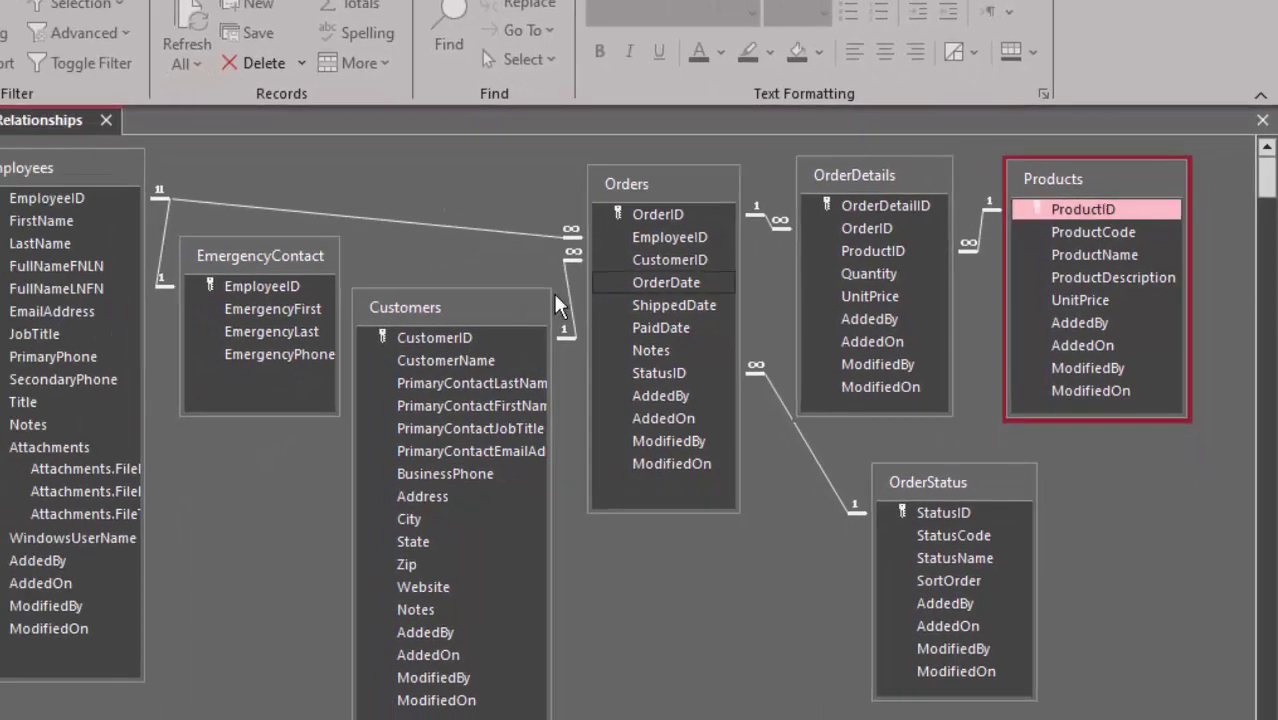
Examine how the Customers and OrderStatus tables relate to each other through the Orders table.
click(416, 312)
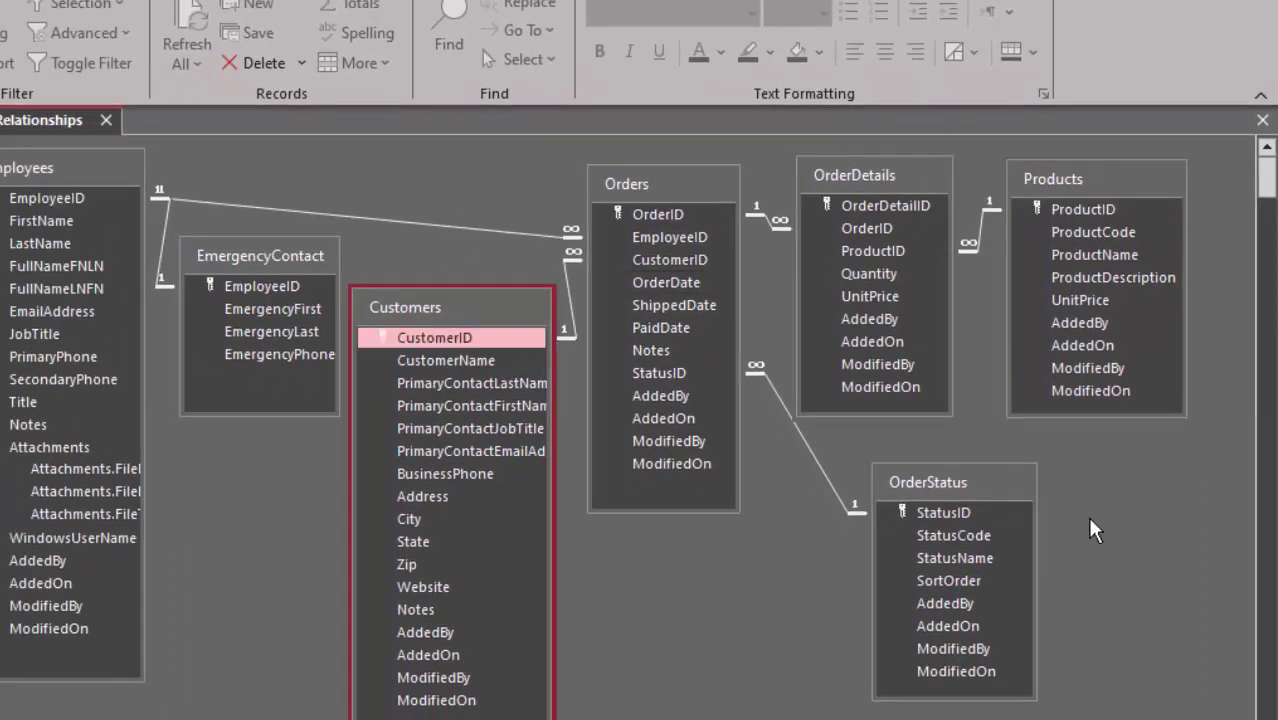
click(990, 486)
click(430, 314)
click(968, 484)
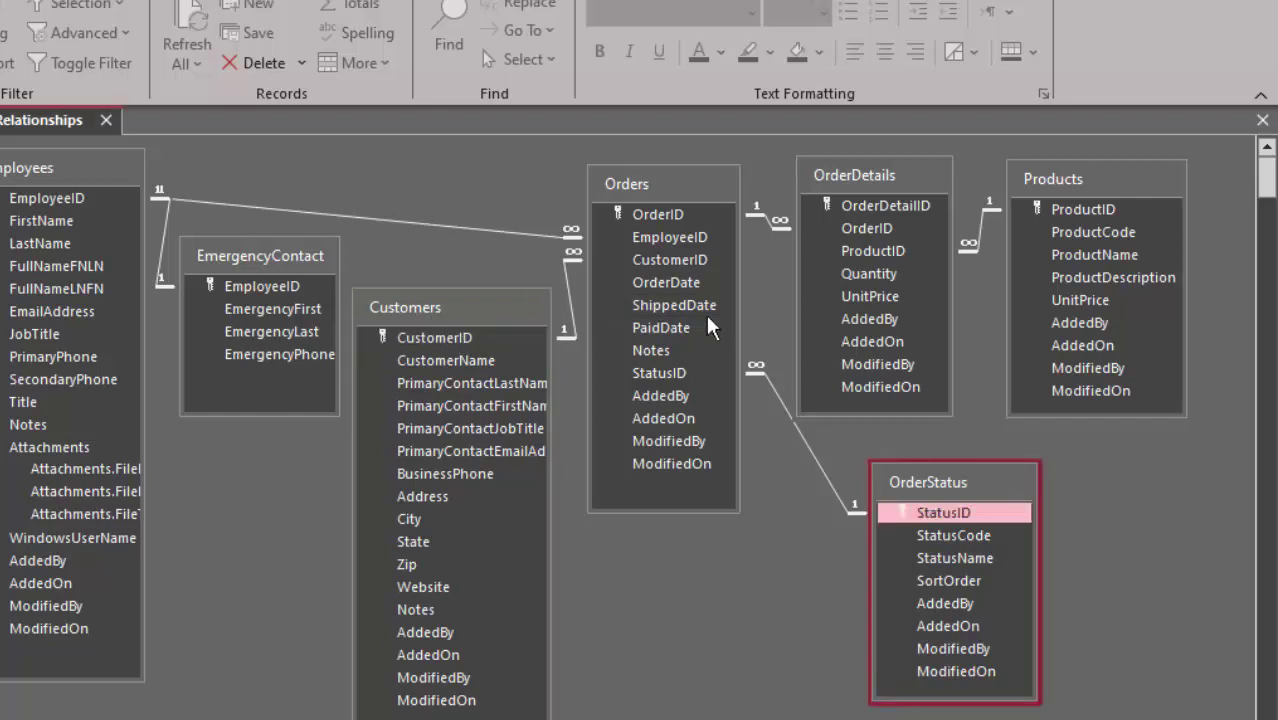
click(474, 344)
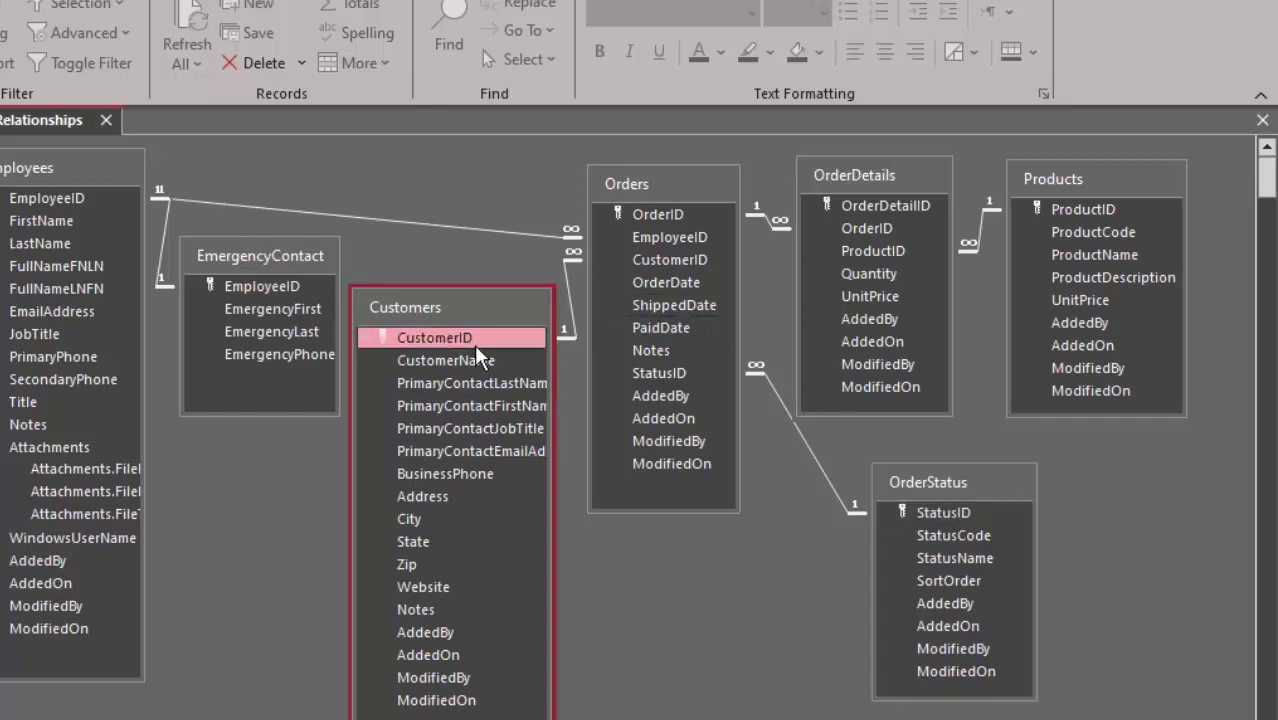
click(984, 479)
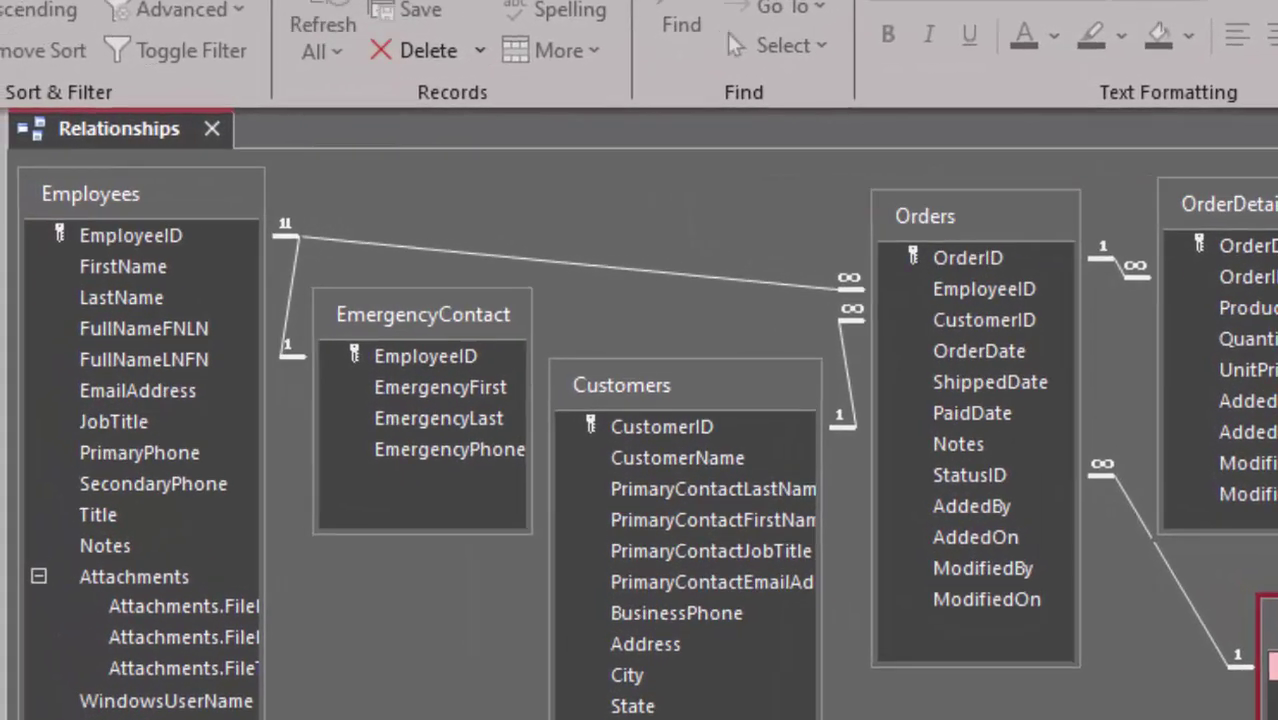
Examine how the Employees and Customers tables relate to each other through EmployeeID and CustomerID in Orders.
click(650, 184)
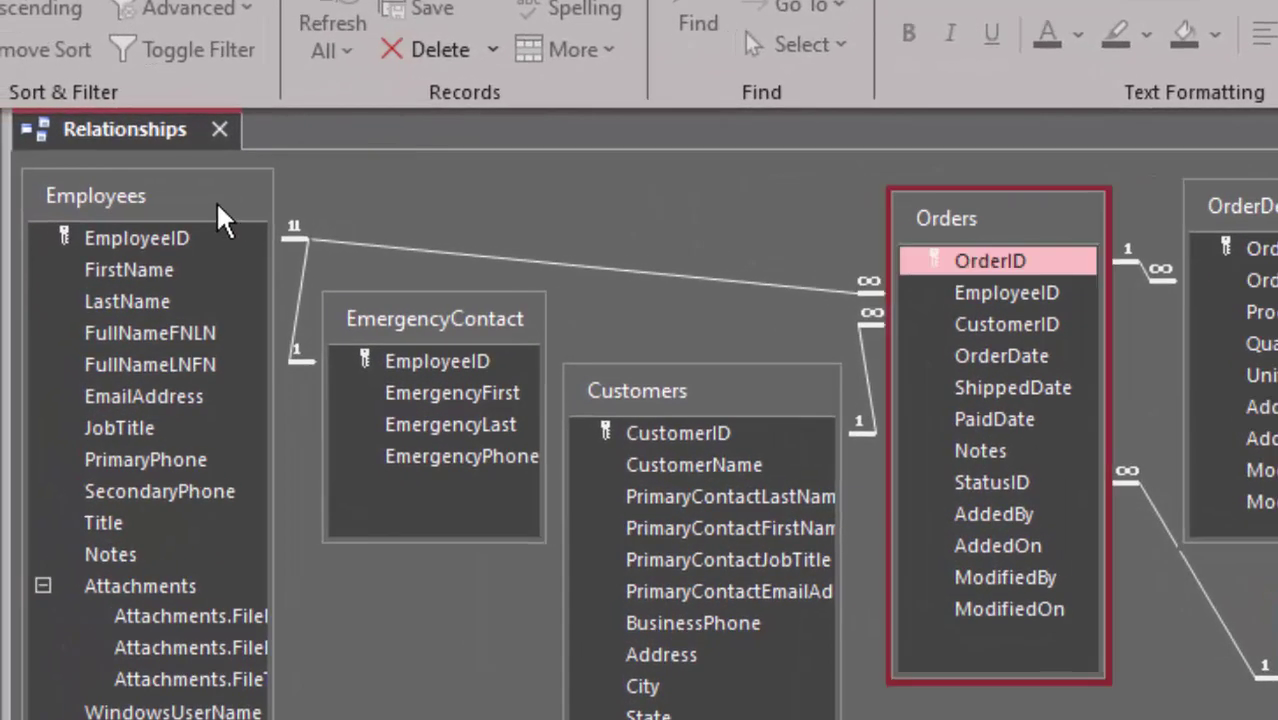
click(215, 210)
click(710, 400)
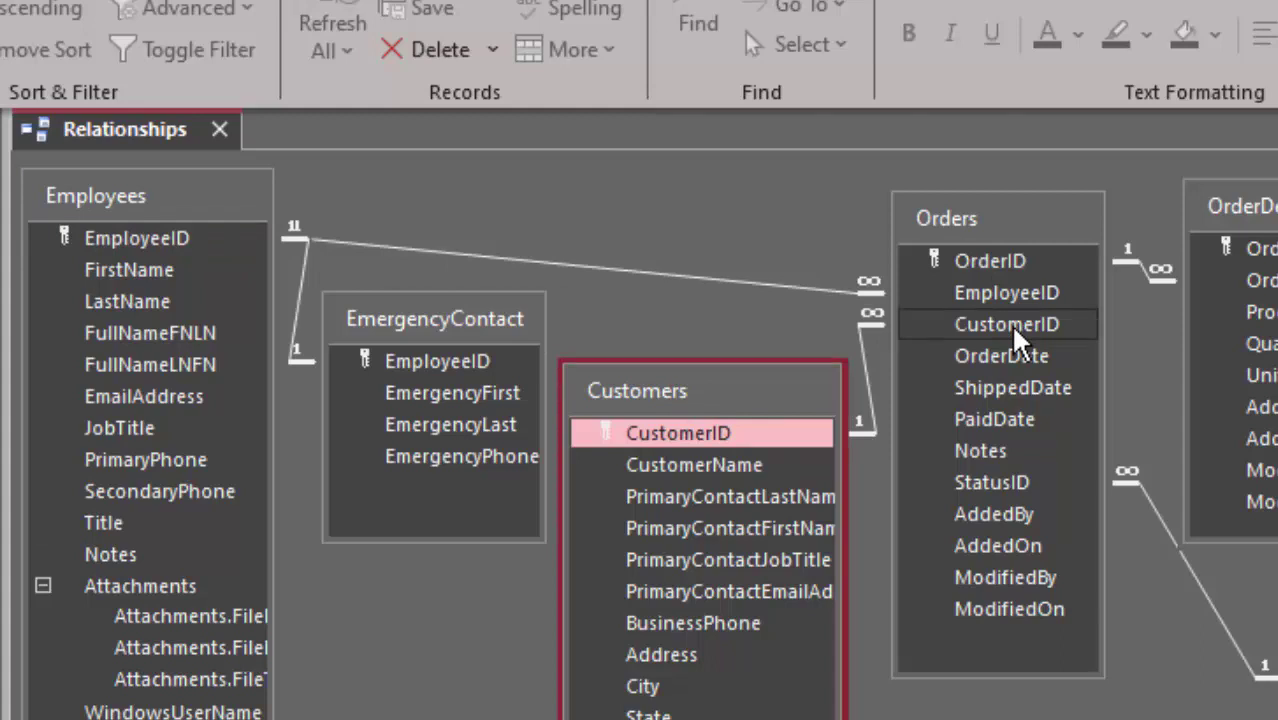
click(84, 202)
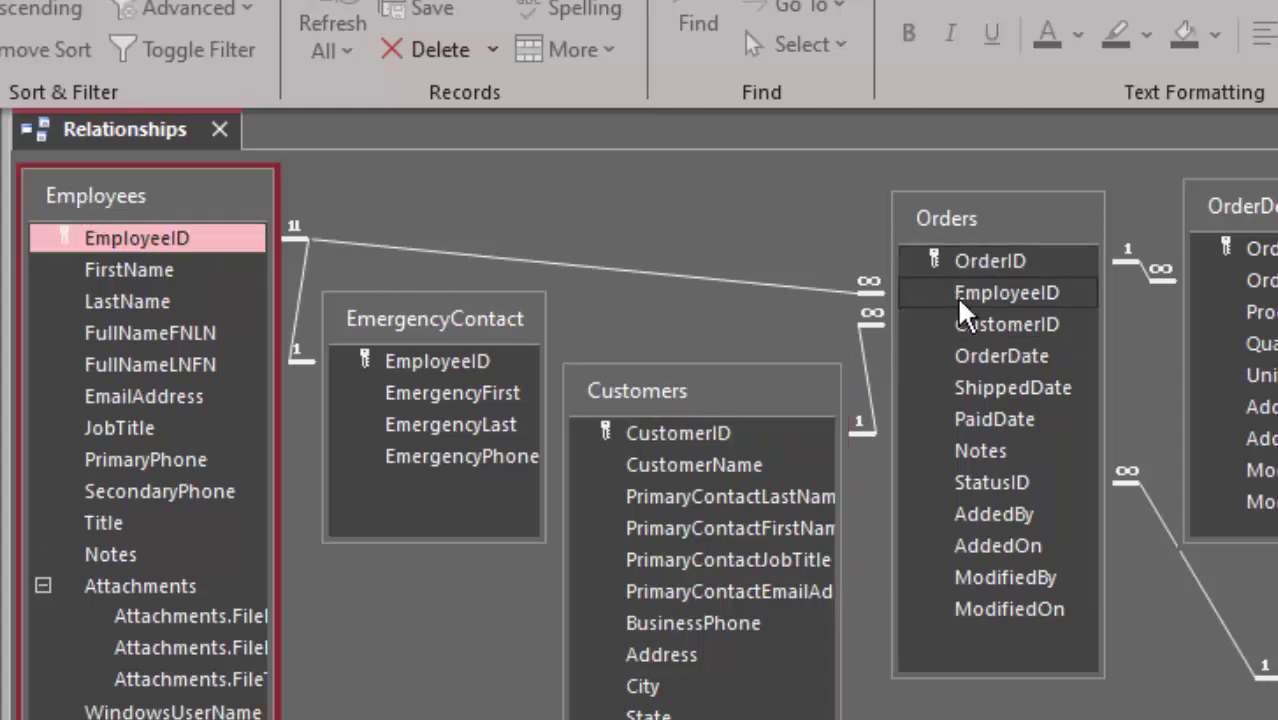
click(692, 402)
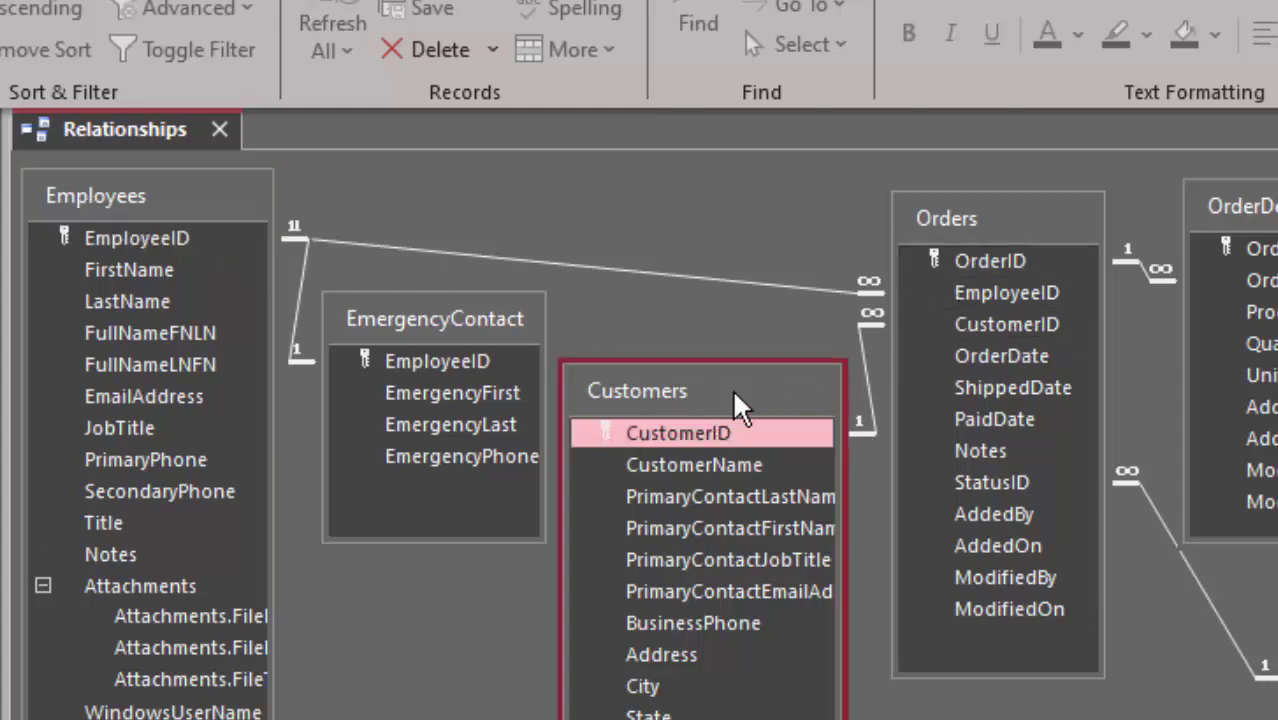
click(122, 200)
click(675, 403)
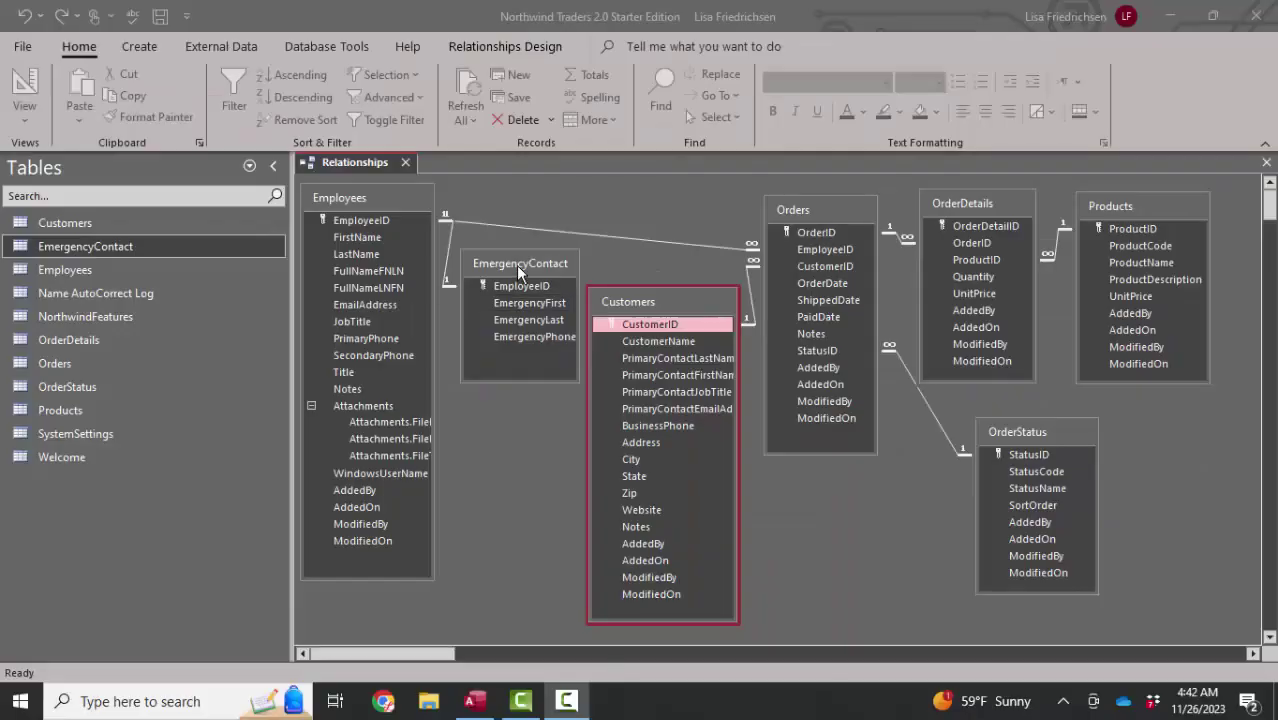
Remove the EmergencyContact table from the relationships diagram and move Customers closer to Employees.
click(428, 322)
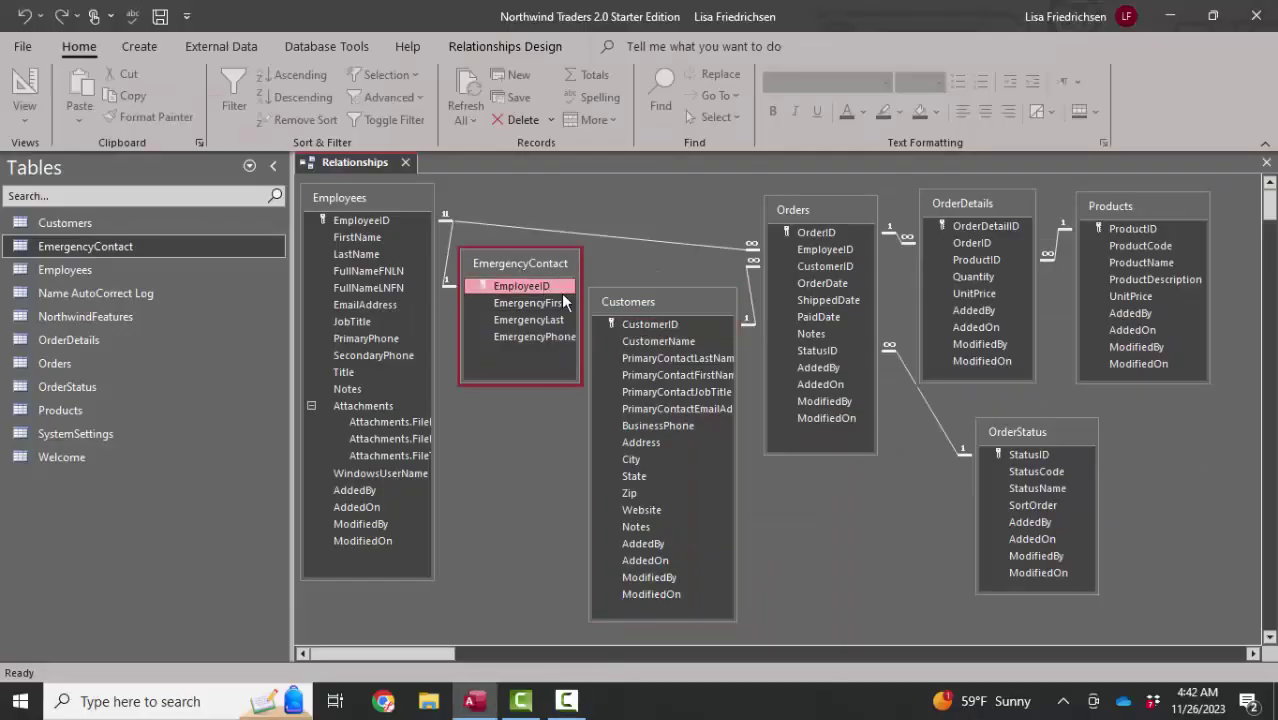
key(Delete)
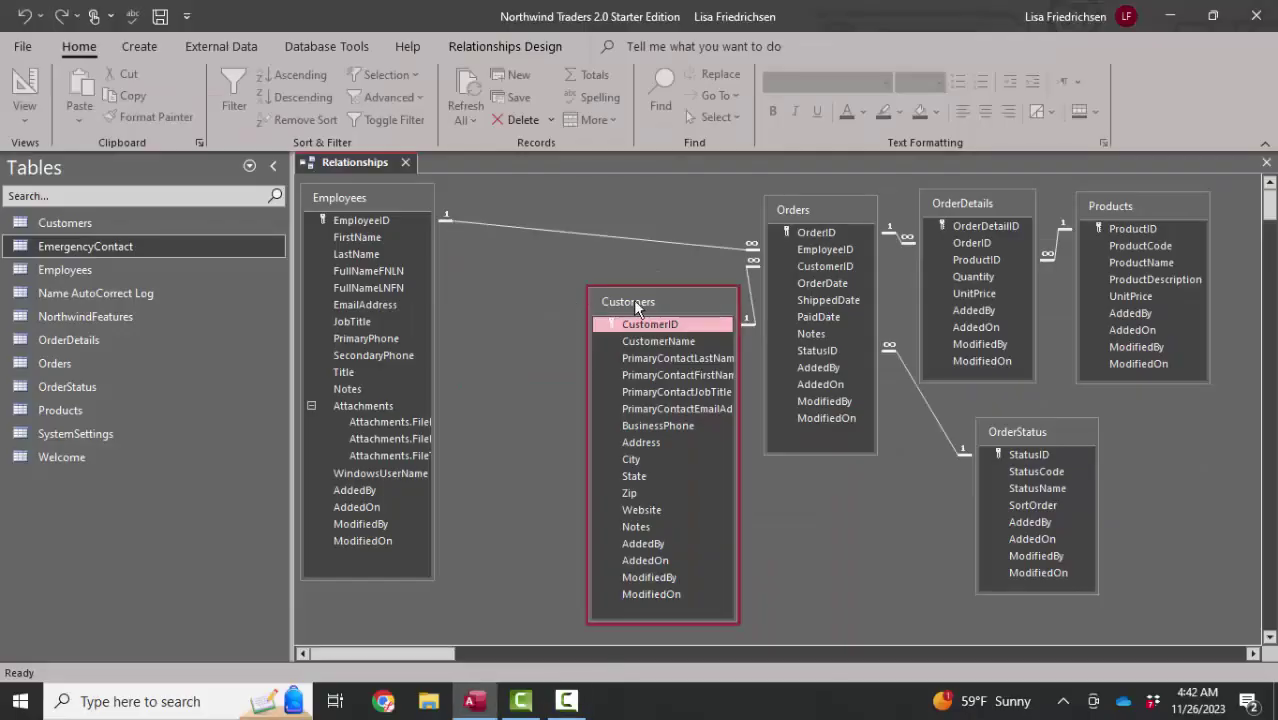
drag(635, 300, 539, 273)
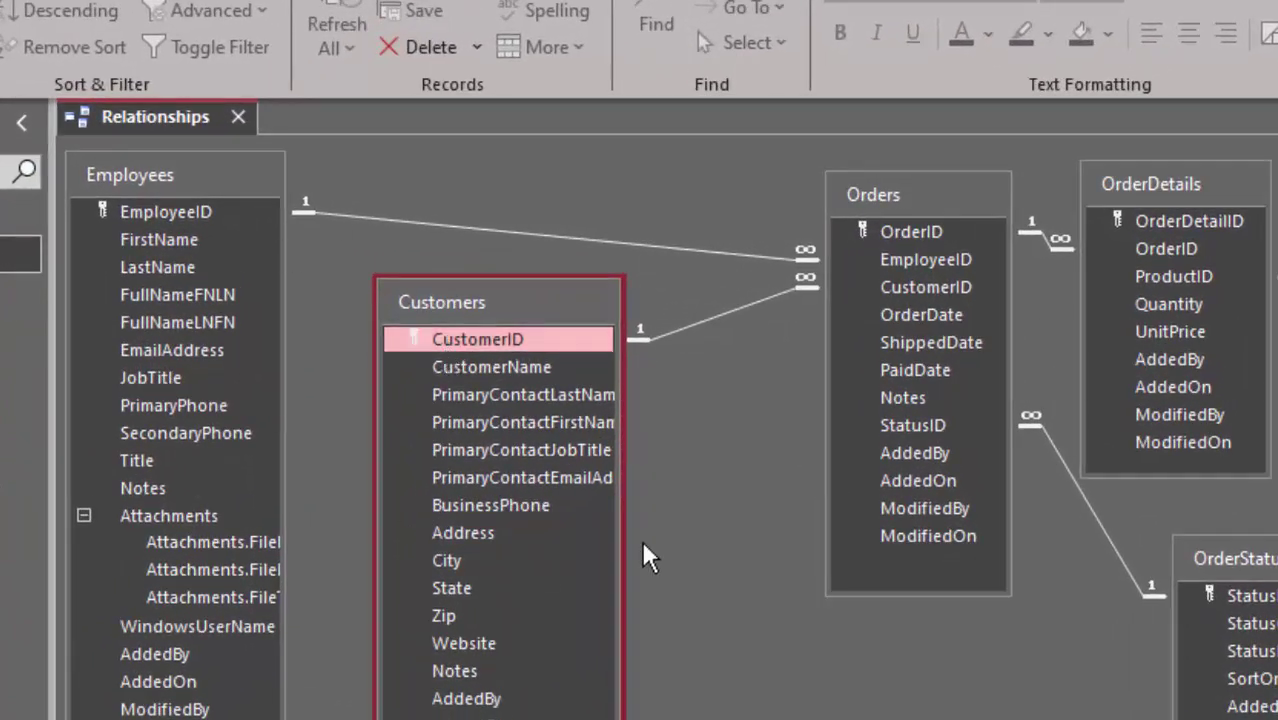
Review the one-to-many links from Employees to Orders and from Customers to Orders, comparing both parent tables with the junction table.
click(200, 178)
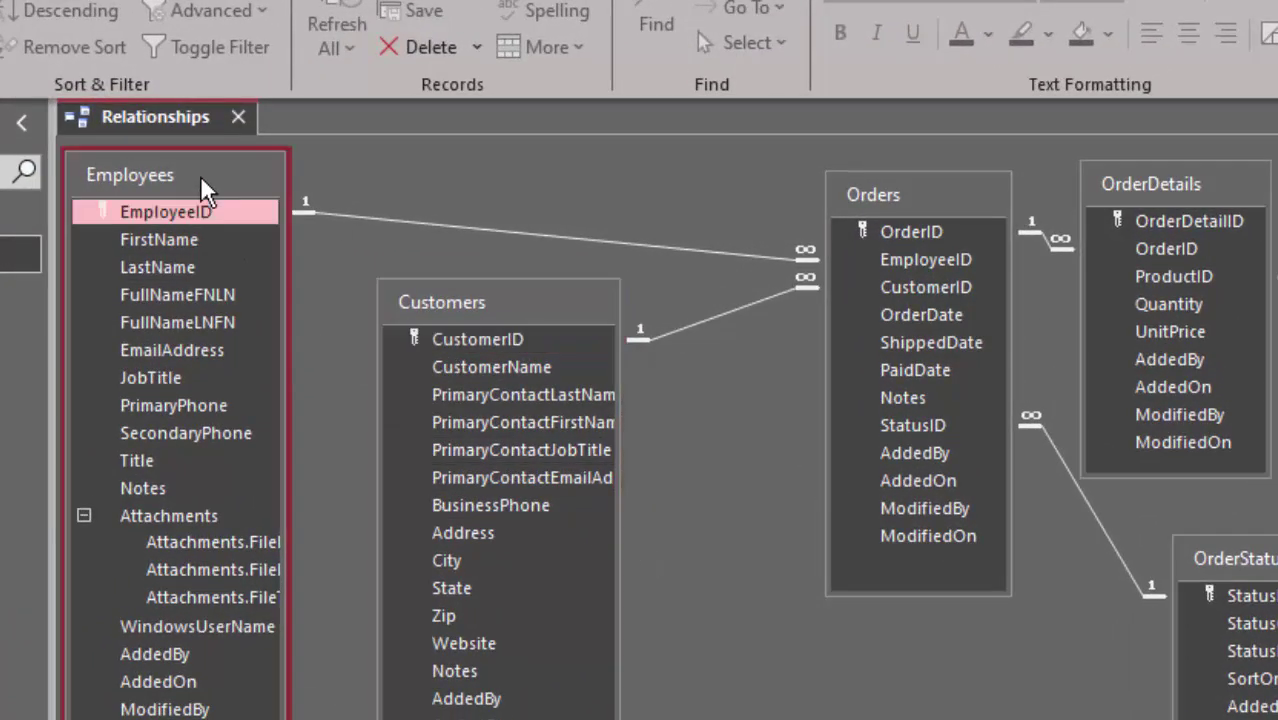
click(941, 206)
click(531, 305)
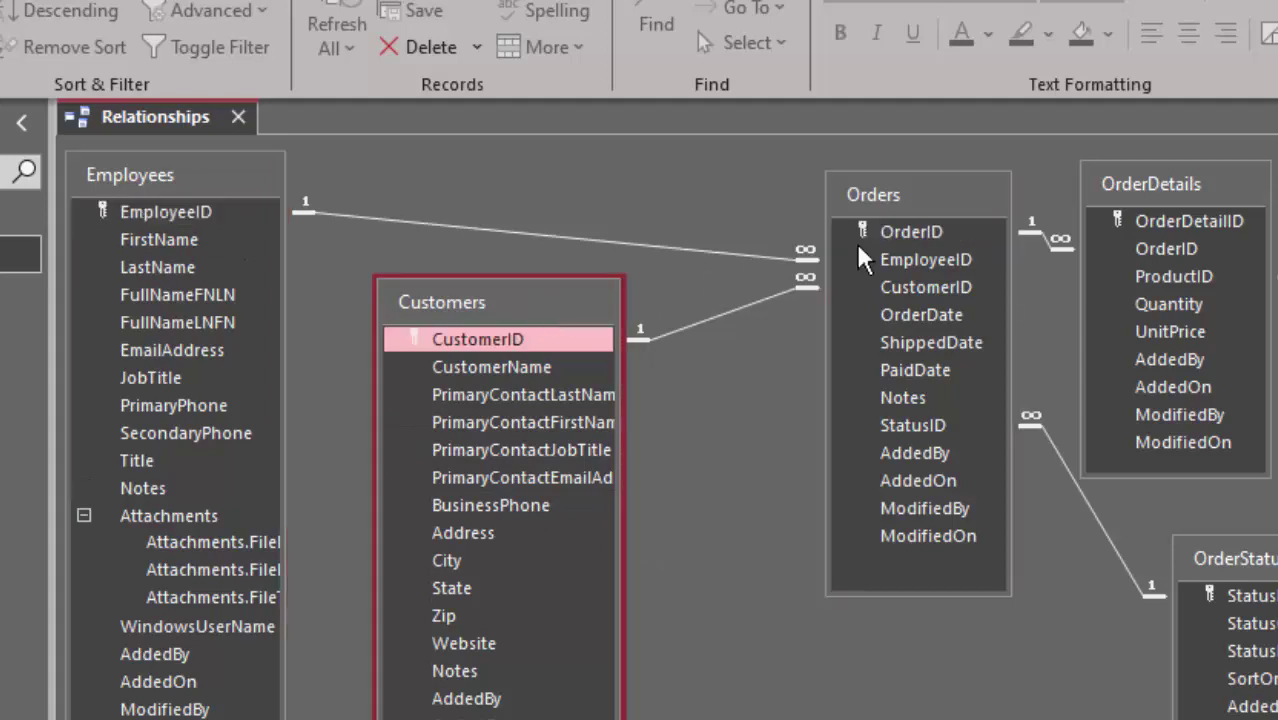
click(915, 203)
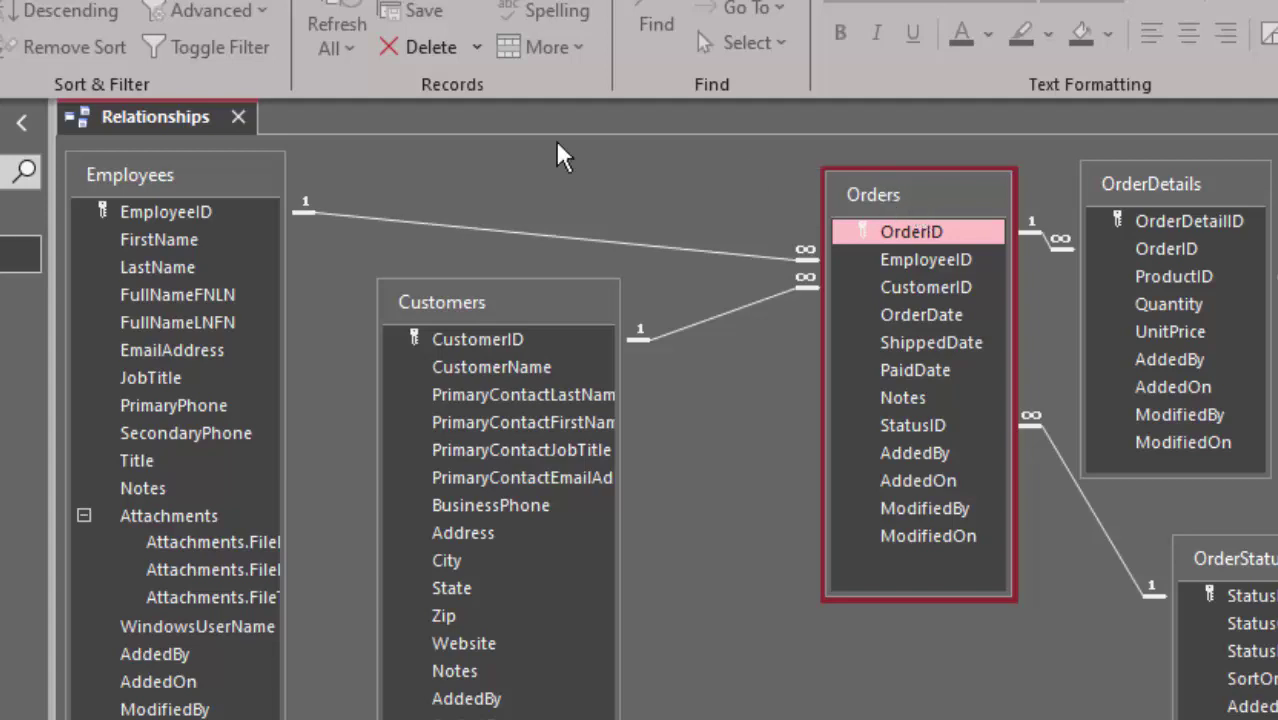
click(203, 192)
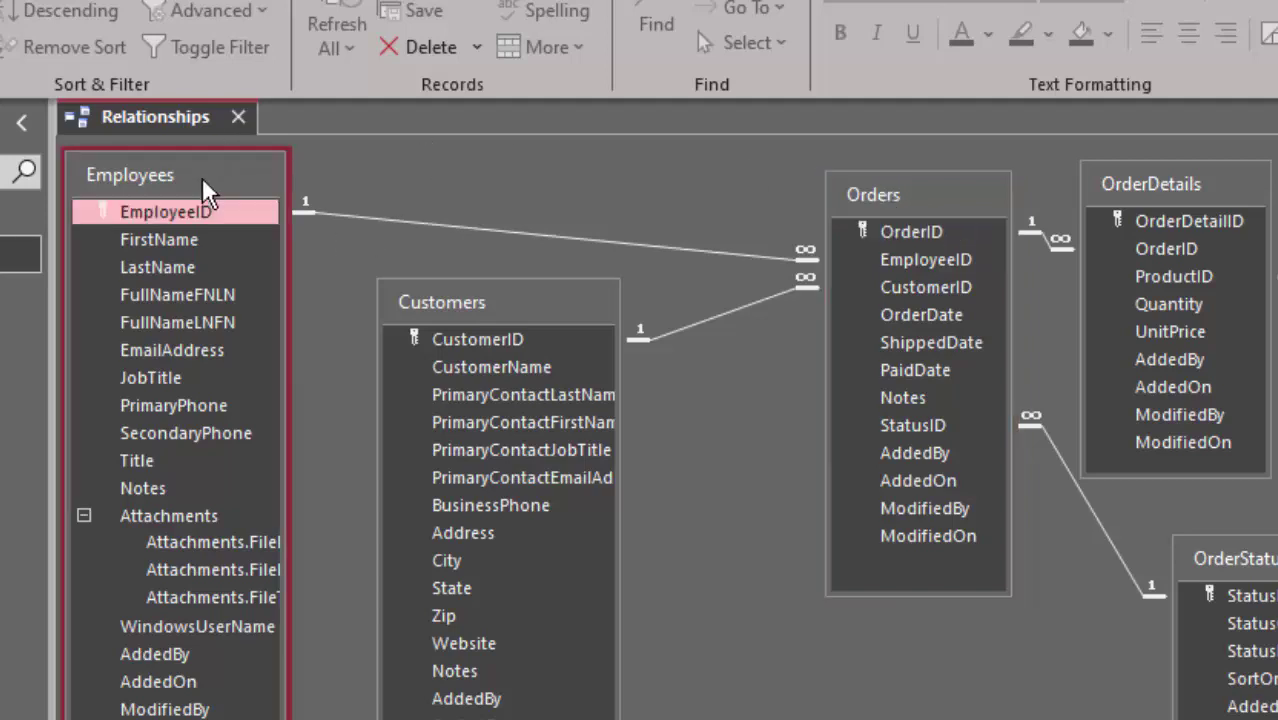
click(449, 303)
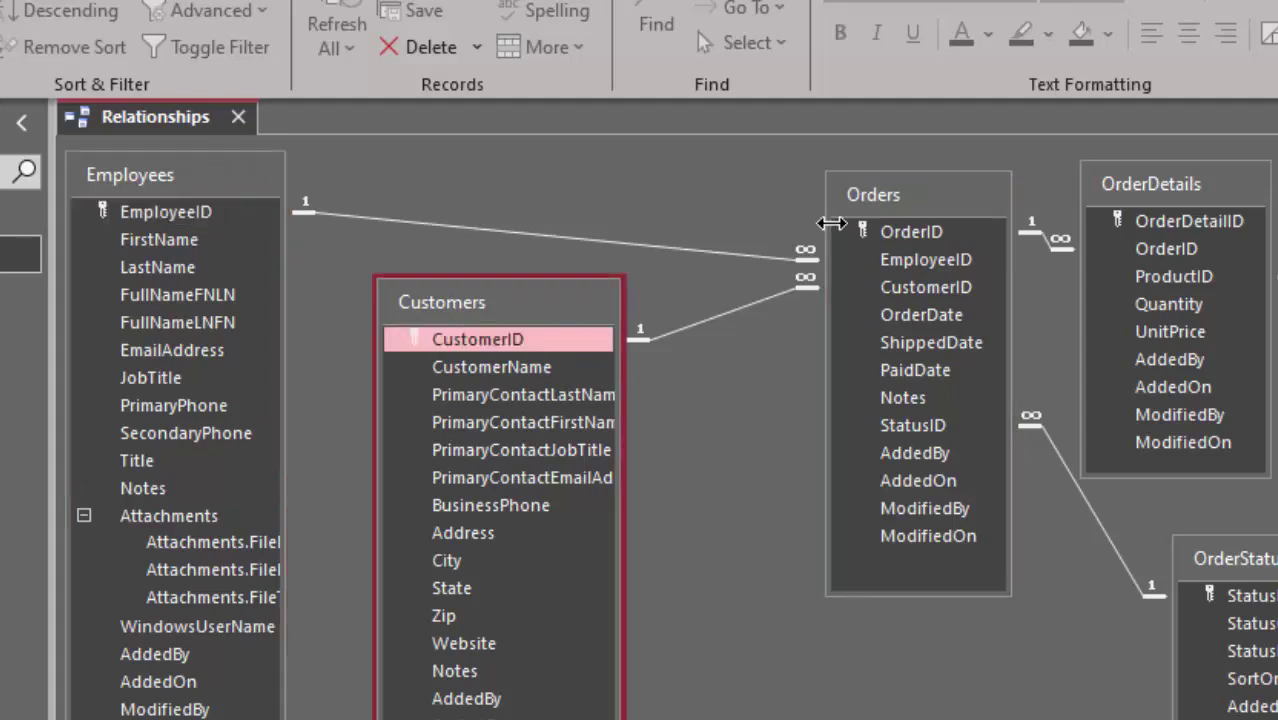
click(880, 205)
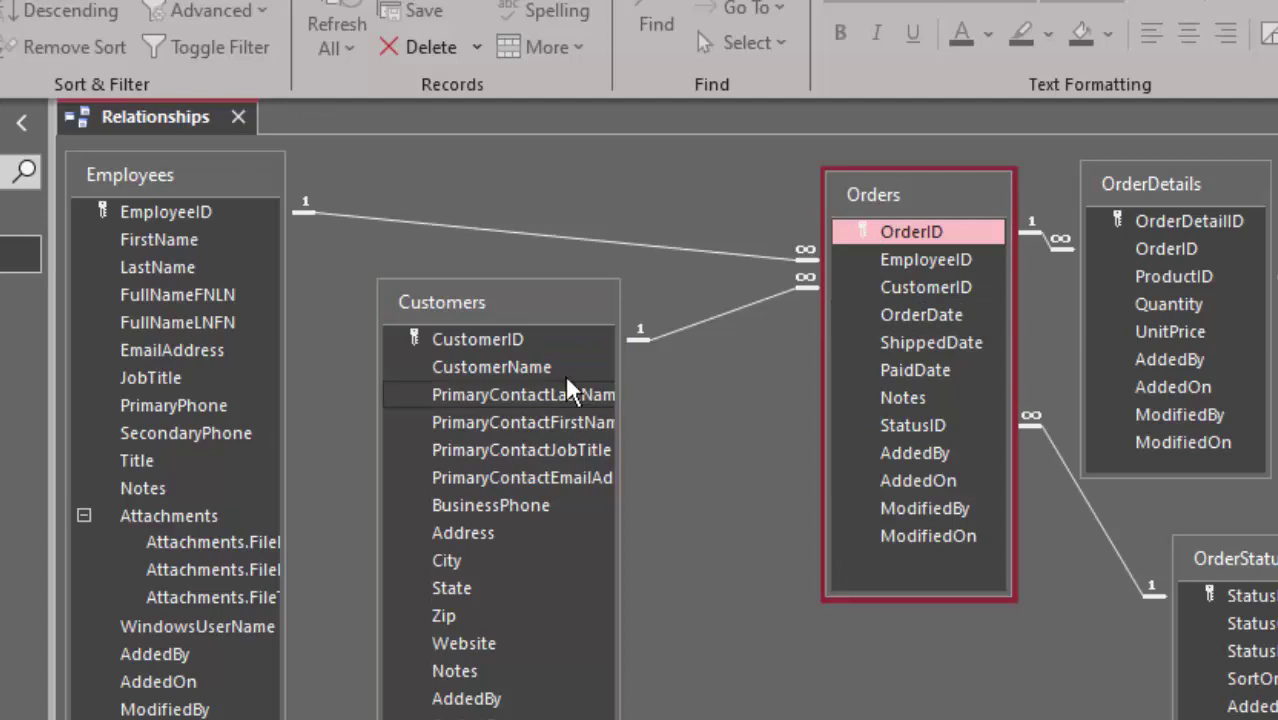
click(512, 307)
click(916, 194)
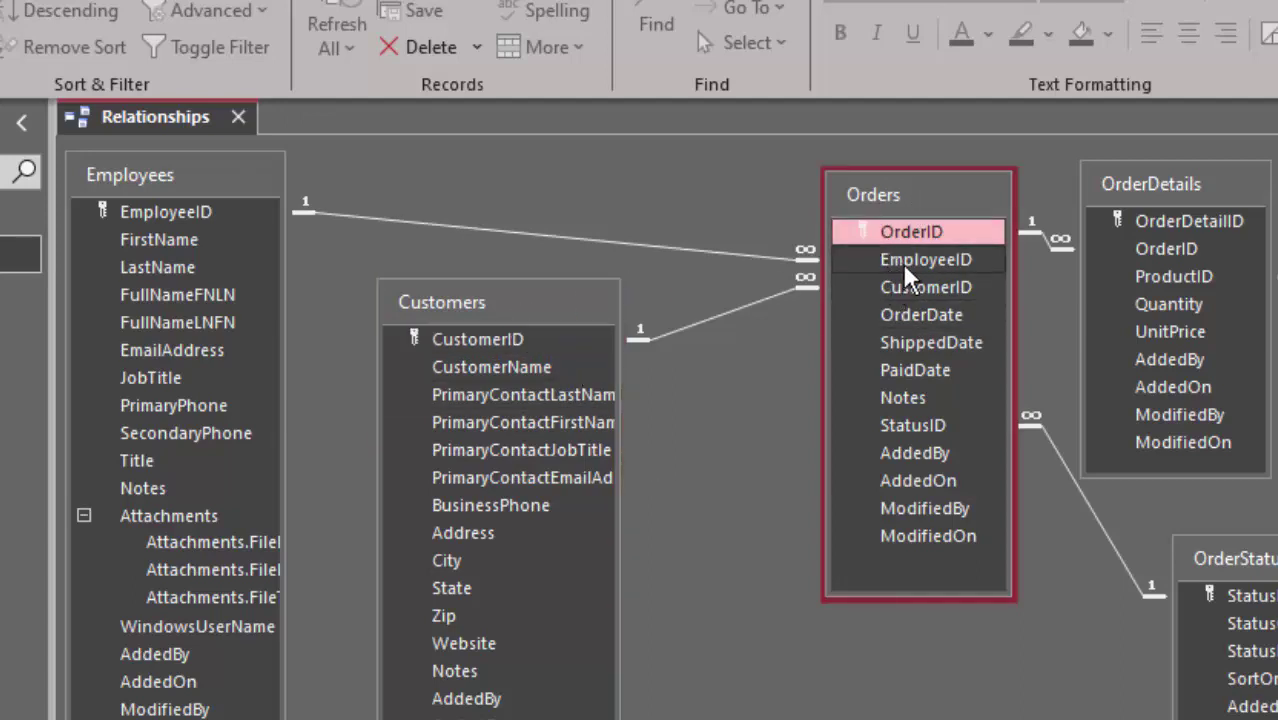
click(208, 166)
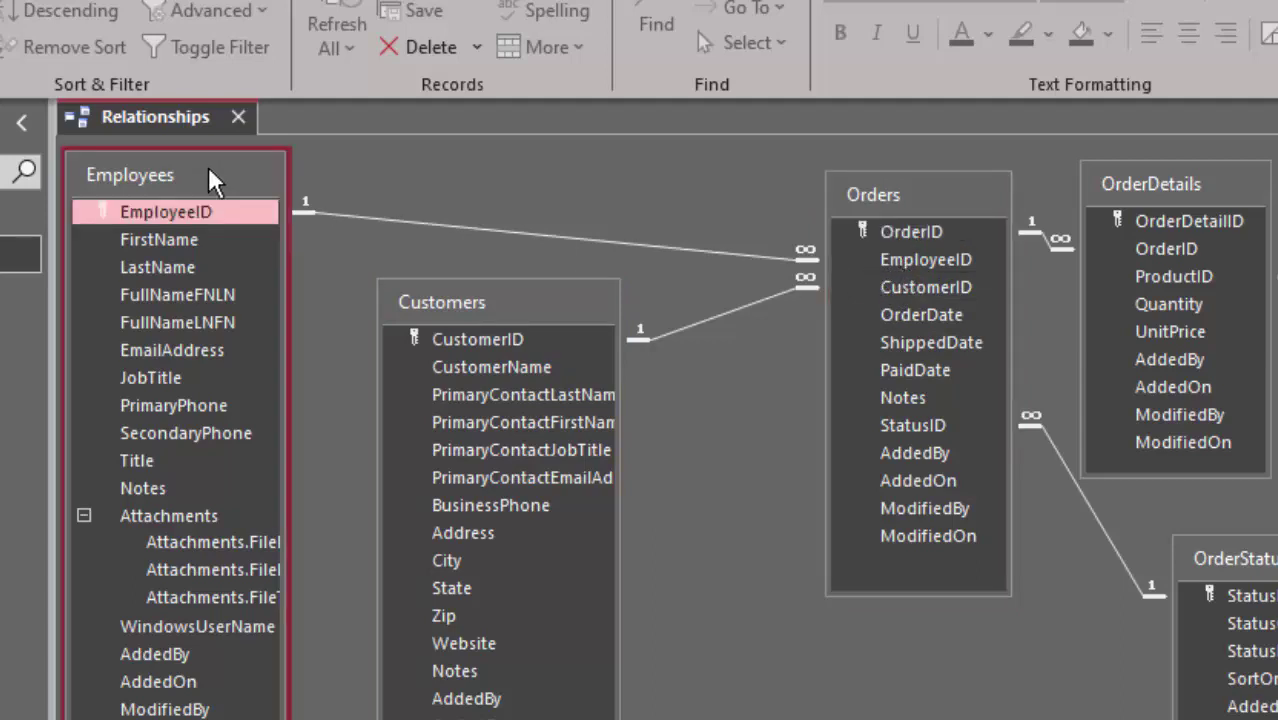
Examine the many-to-many relationship between Employees and Customers, comparing the two tables and checking the EmployeeID field in the Orders junction table.
click(483, 307)
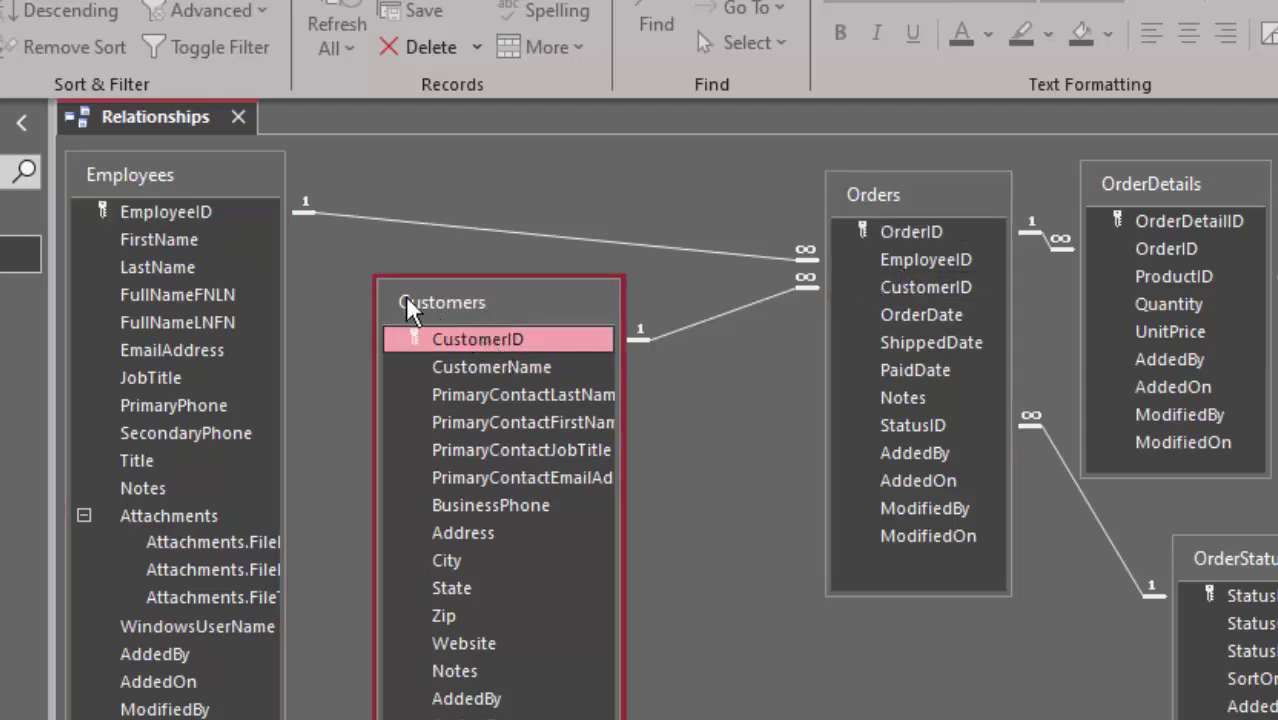
click(211, 184)
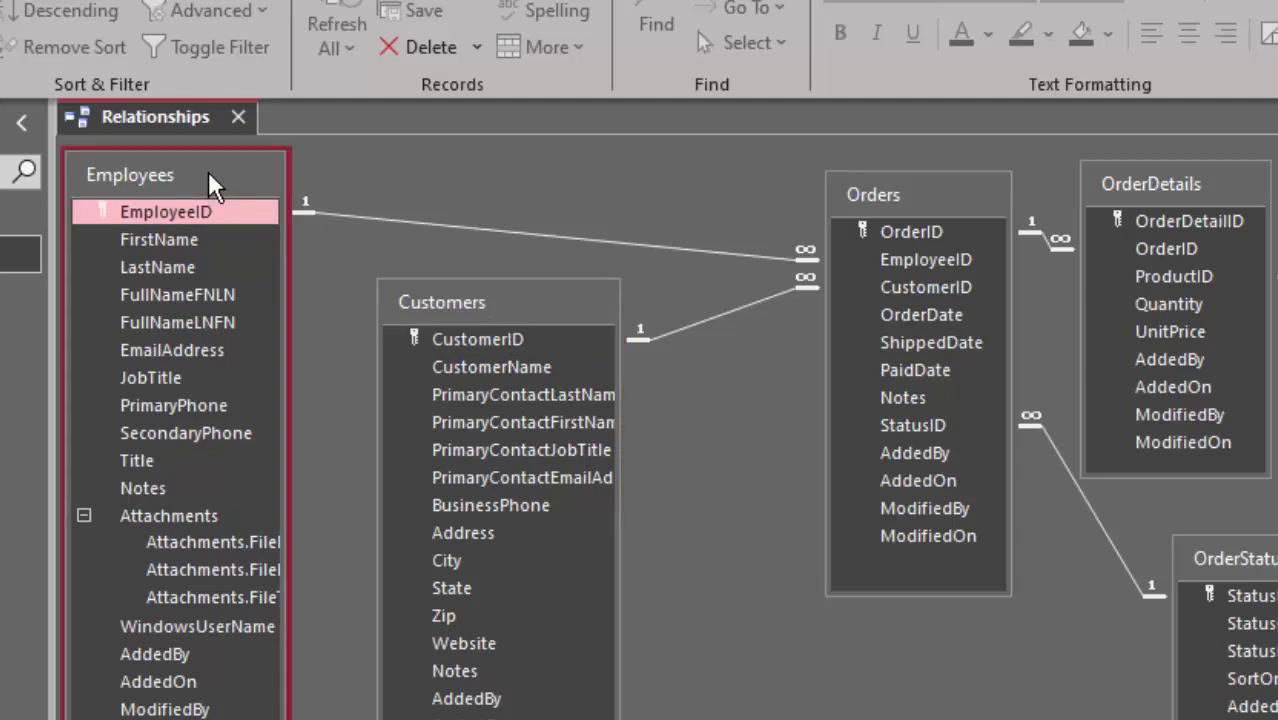
click(432, 312)
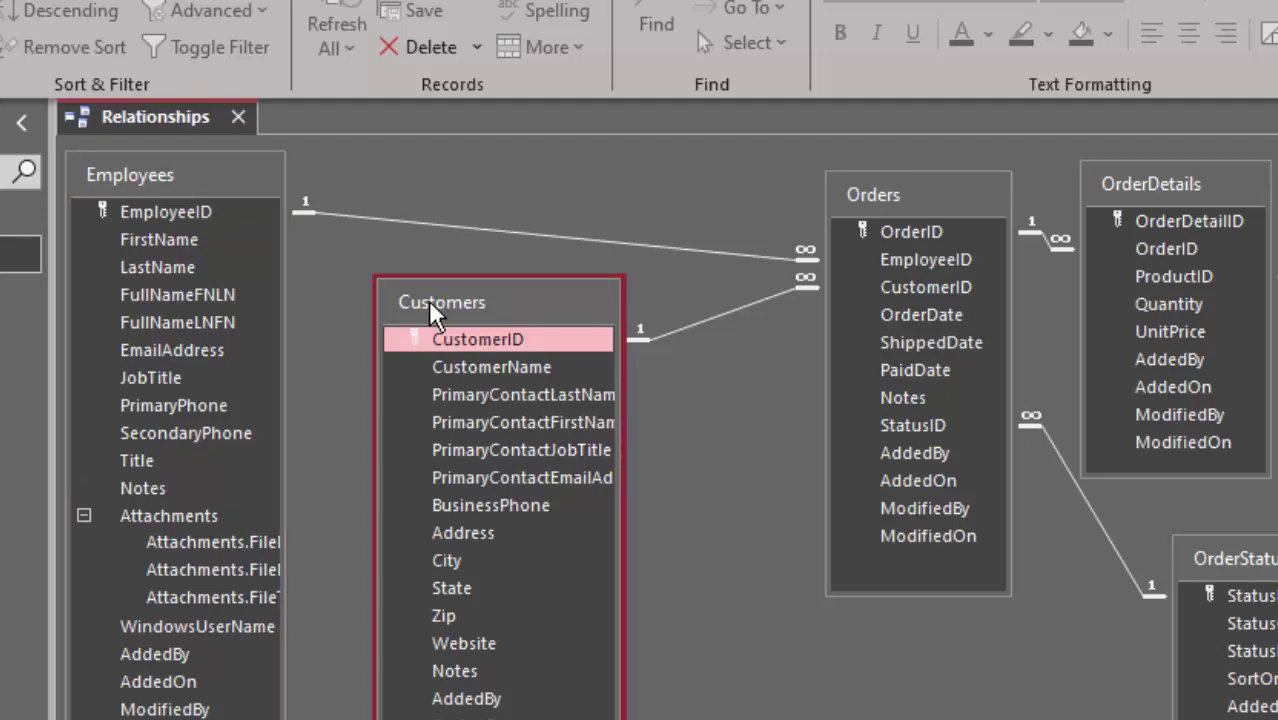
click(189, 178)
click(494, 308)
click(196, 176)
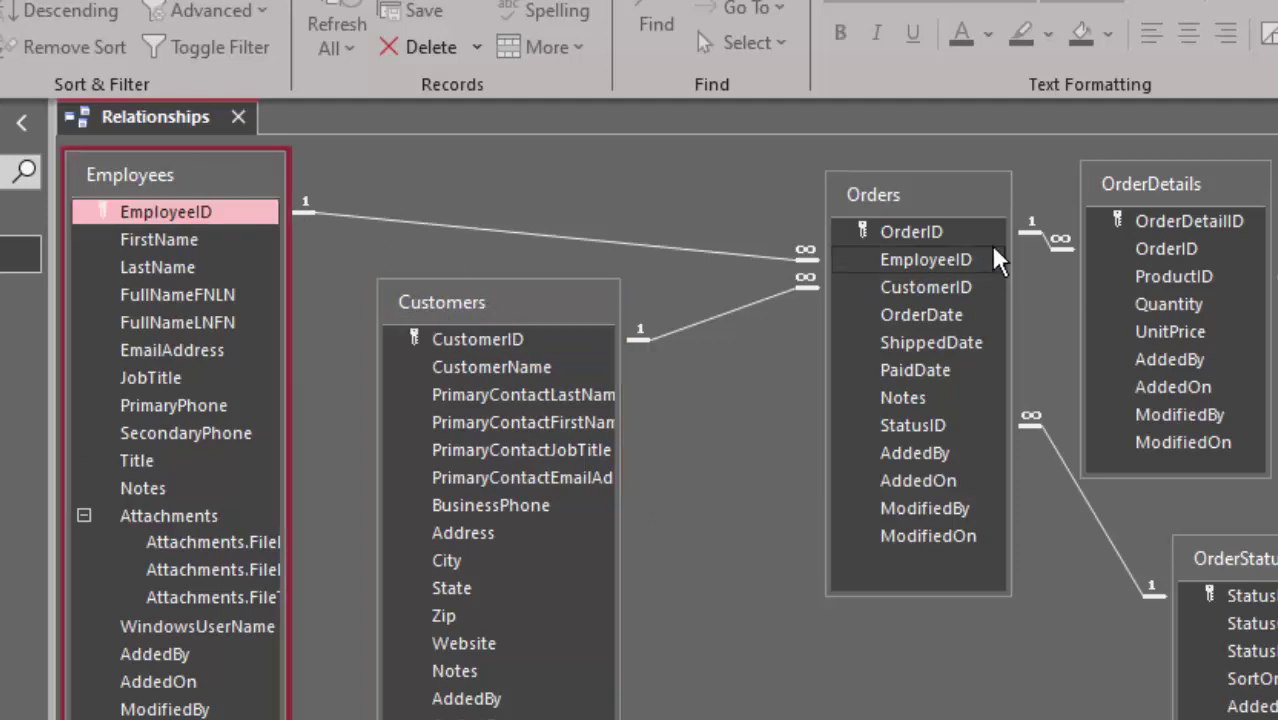
click(967, 210)
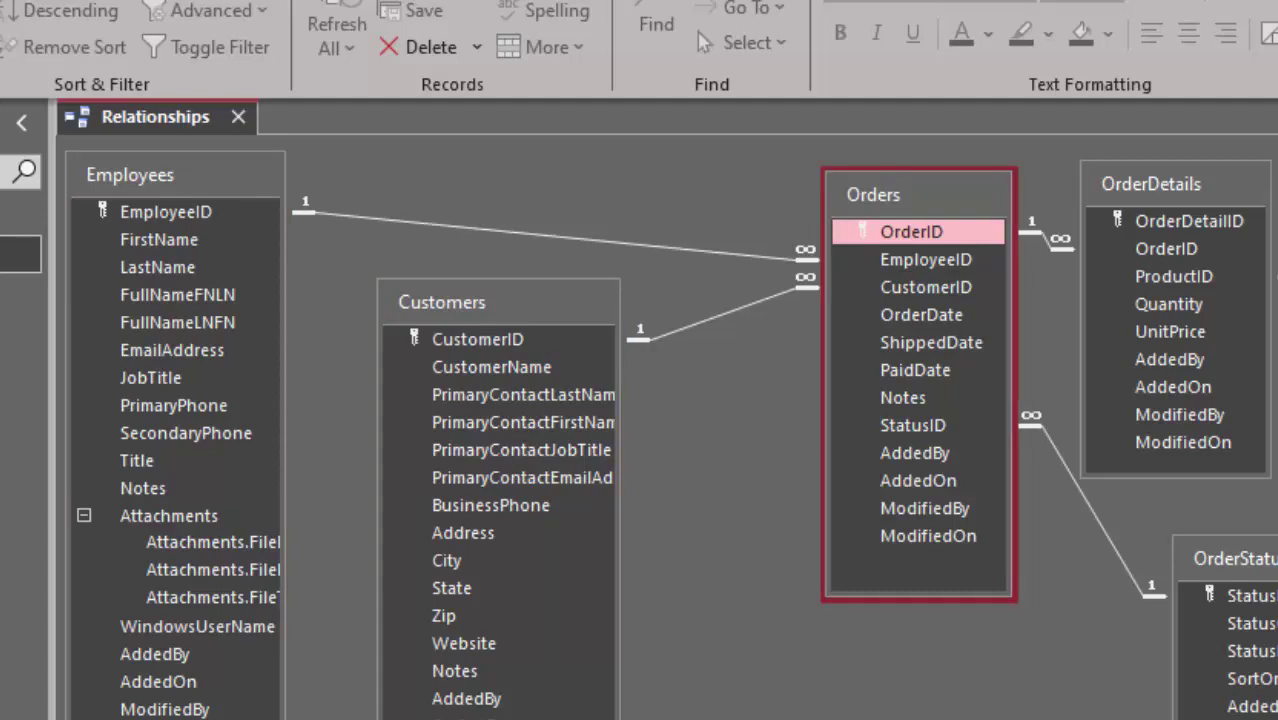
click(948, 264)
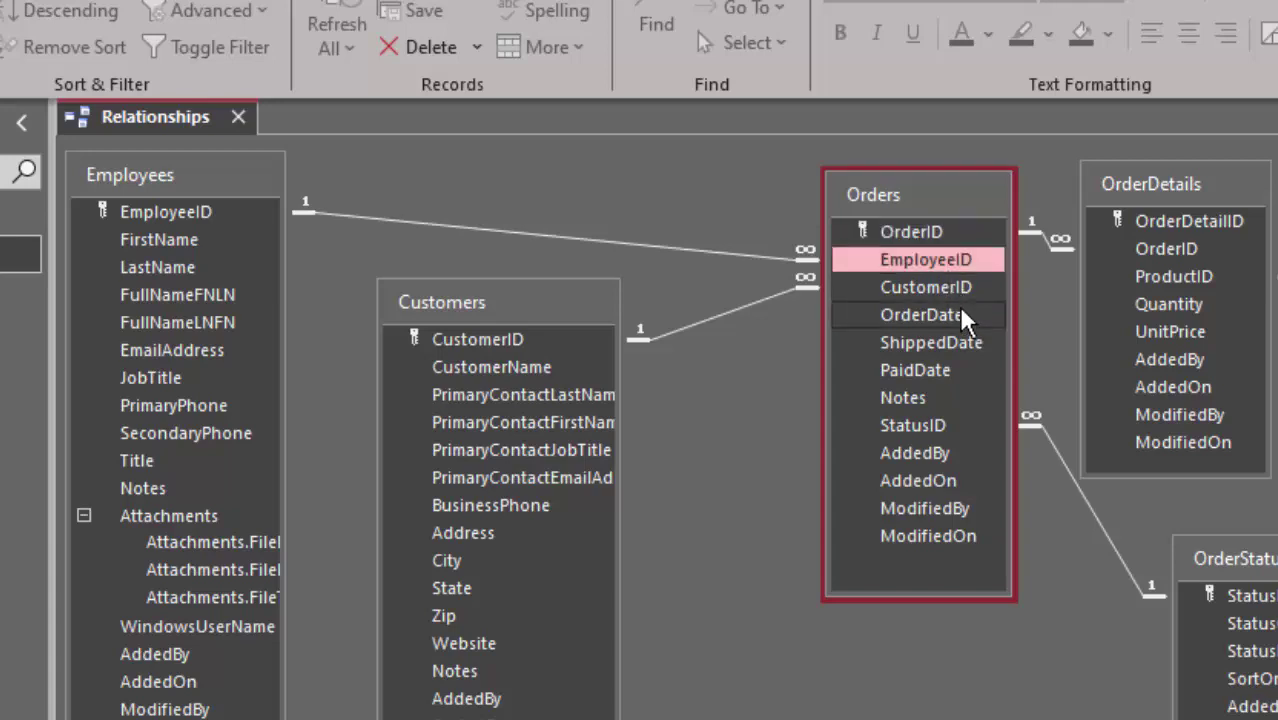